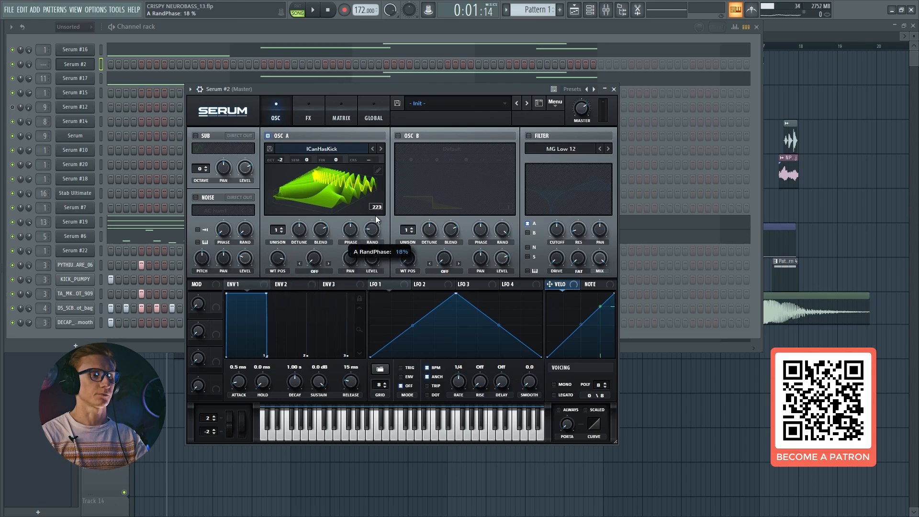
# Turn on oscillator B, load the Digital wavetable Hypa into it and transpose it up 7 semitones.
pyautogui.click(403, 134)
pyautogui.click(429, 149)
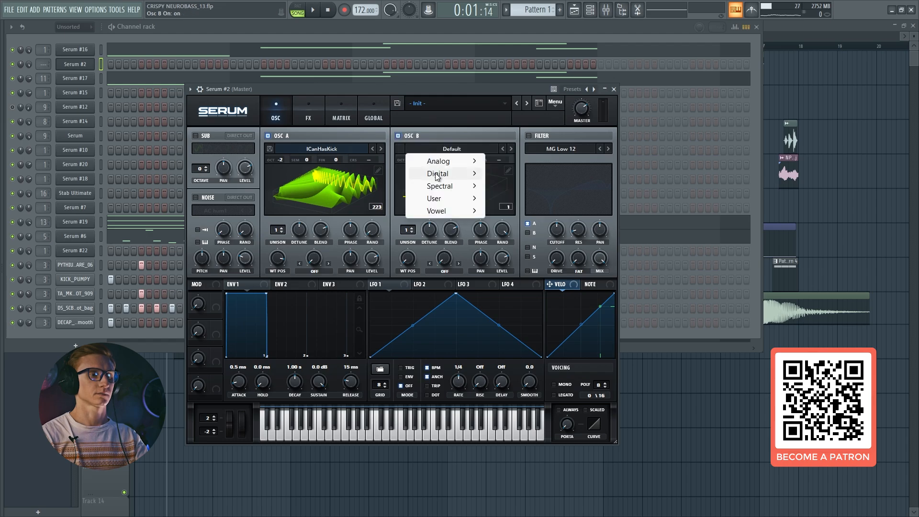
pyautogui.moveTo(484, 186)
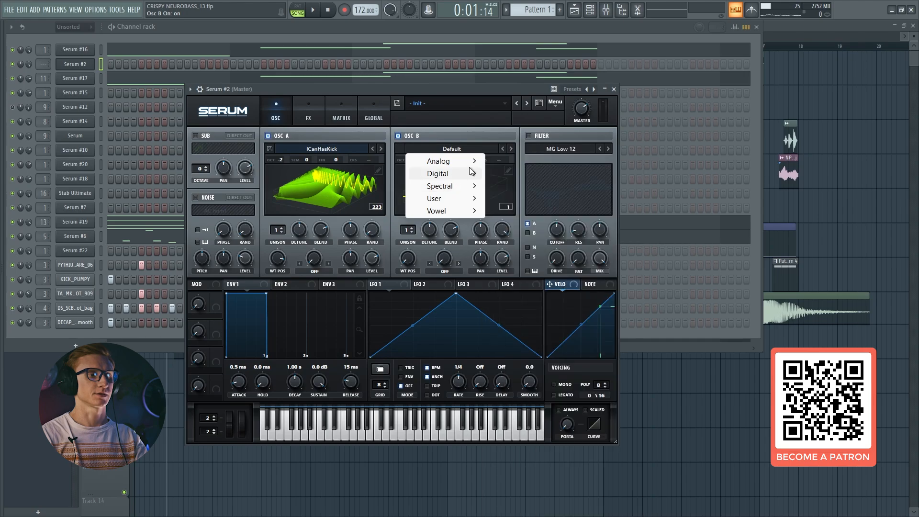
pyautogui.moveTo(471, 173)
pyautogui.click(632, 151)
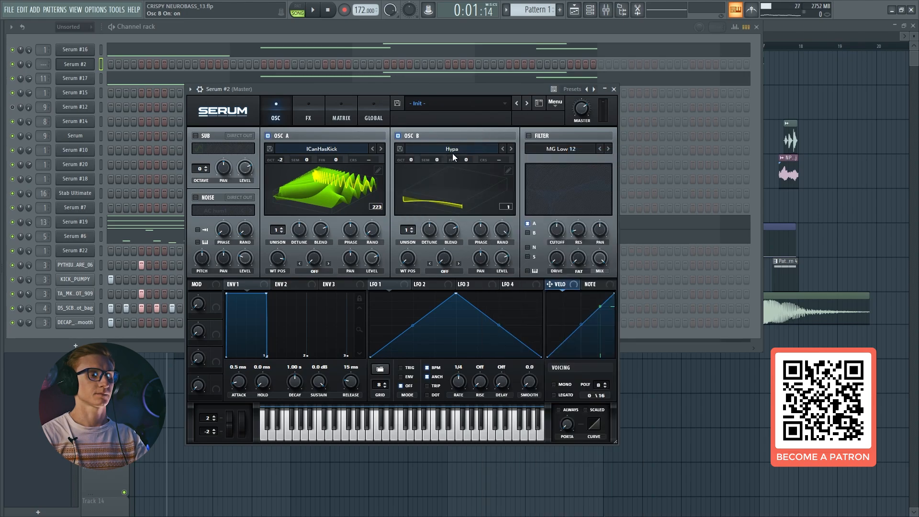
pyautogui.press('c')
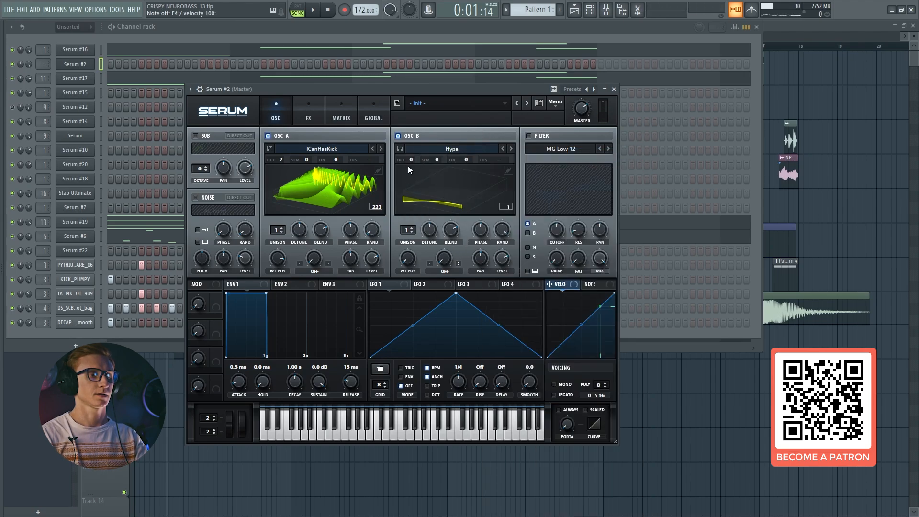
pyautogui.moveTo(433, 158); pyautogui.dragTo(444, 151)
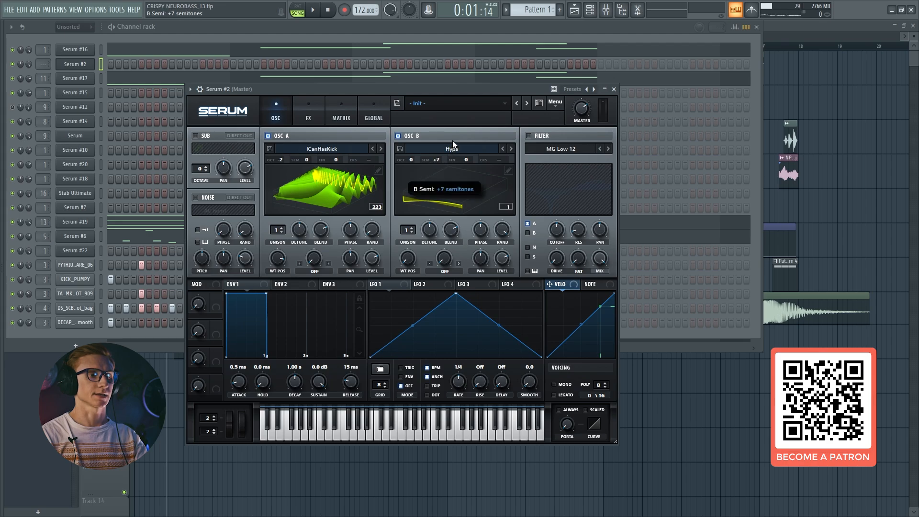
pyautogui.press('c')
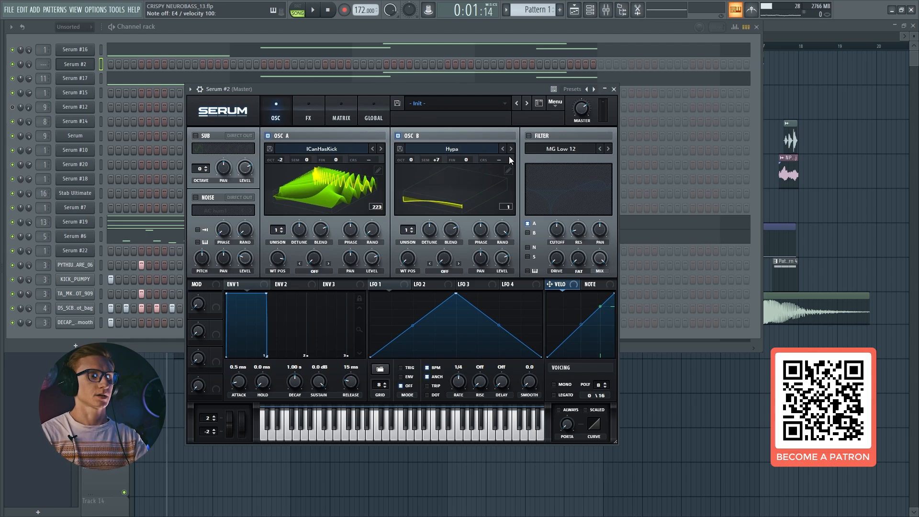
# Turn on the sub oscillator, set its octave to -2 and raise its level to 100%.
pyautogui.click(199, 135)
pyautogui.moveTo(204, 168); pyautogui.dragTo(248, 132)
pyautogui.moveTo(240, 171)
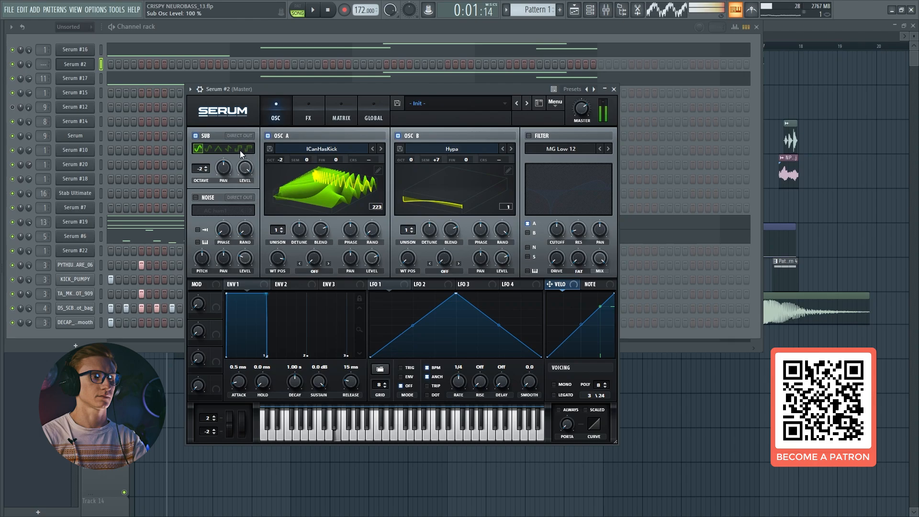
# Turn on the noise oscillator with the Analog noise ARP white at 100% pitch, and audition a few notes.
pyautogui.click(206, 193)
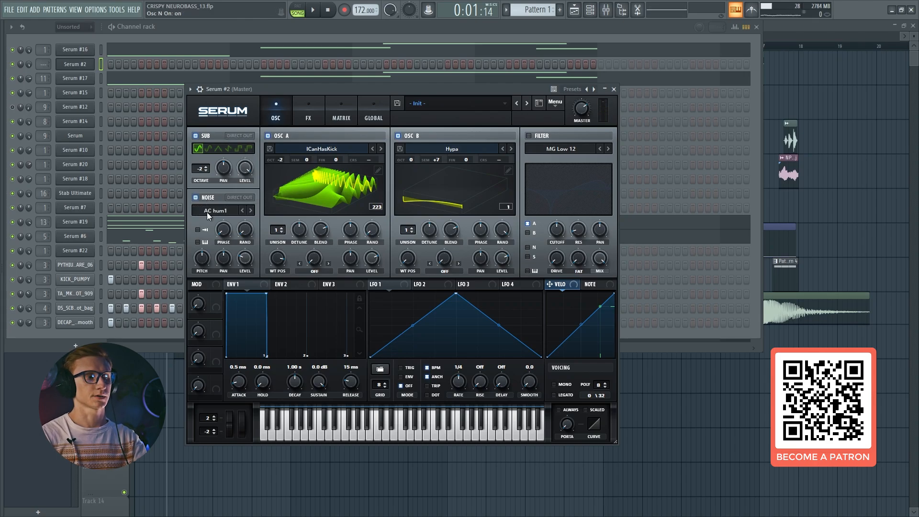
pyautogui.click(206, 211)
pyautogui.moveTo(230, 223)
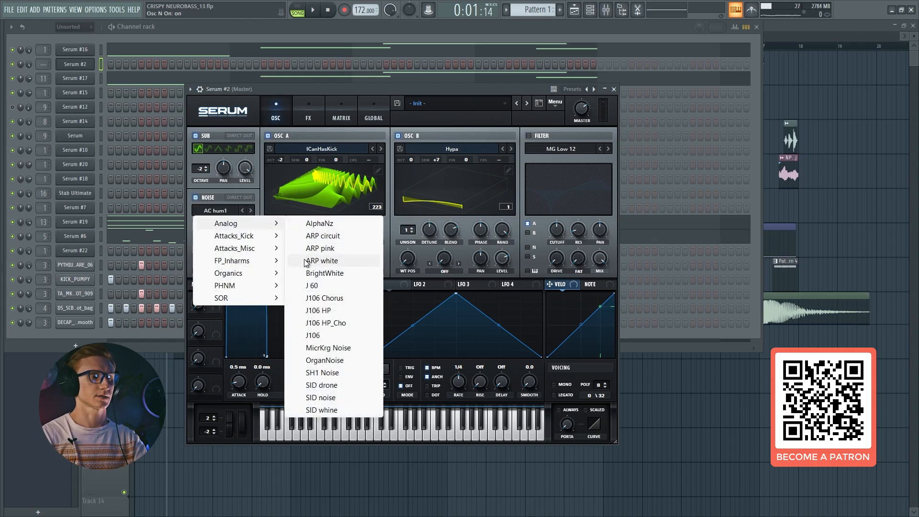
pyautogui.click(325, 261)
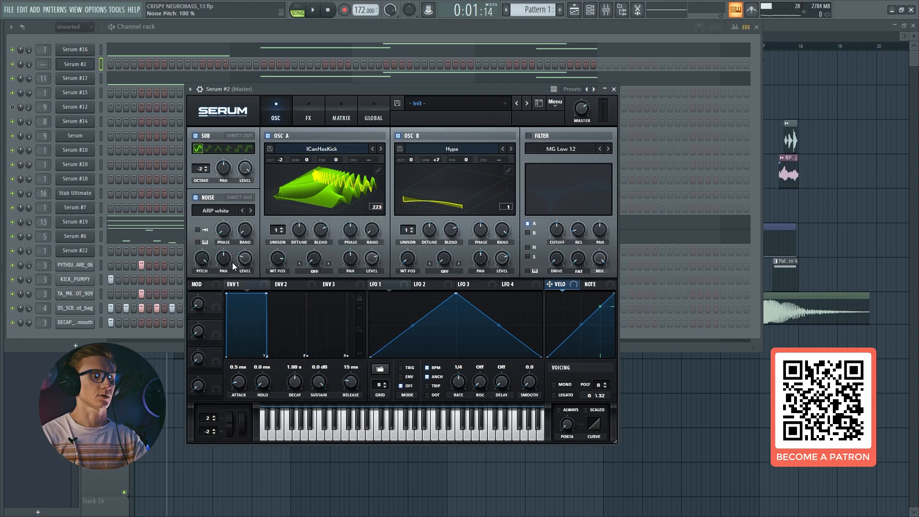
pyautogui.scroll(-2, 247, 259)
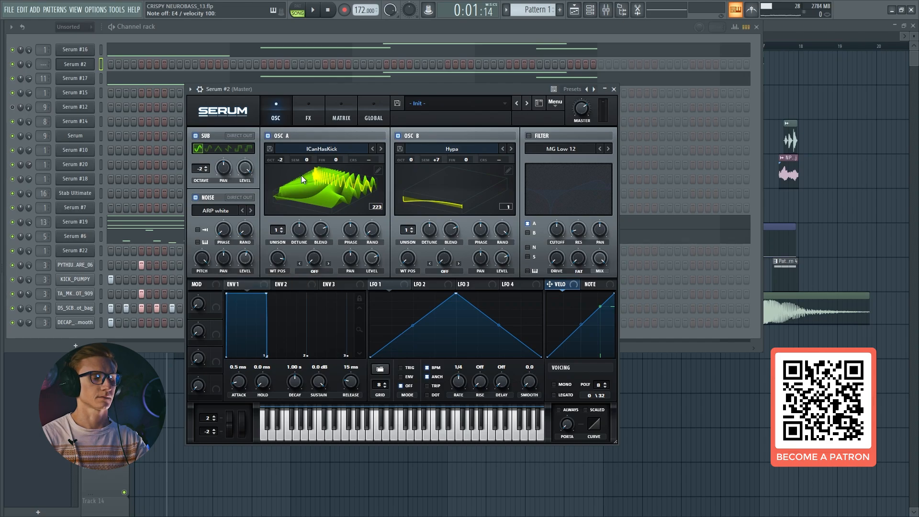
pyautogui.press('x')
pyautogui.press('n')
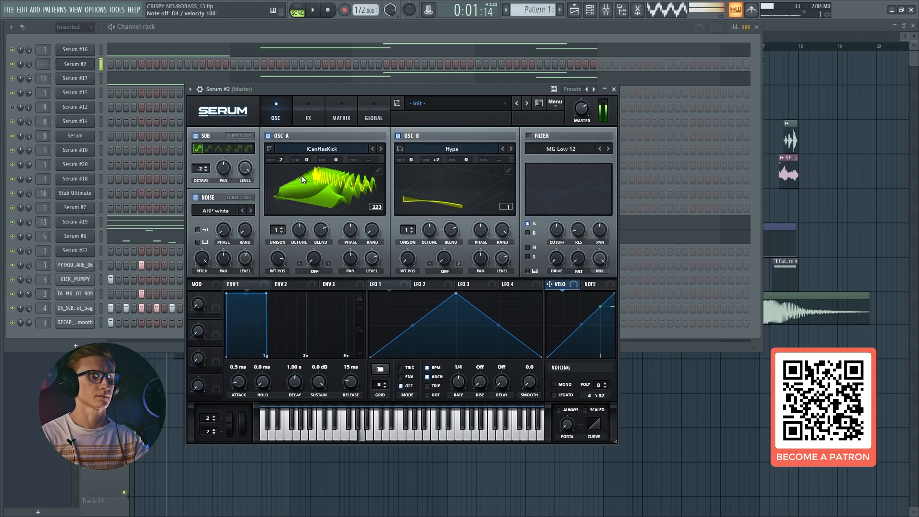
pyautogui.press('j')
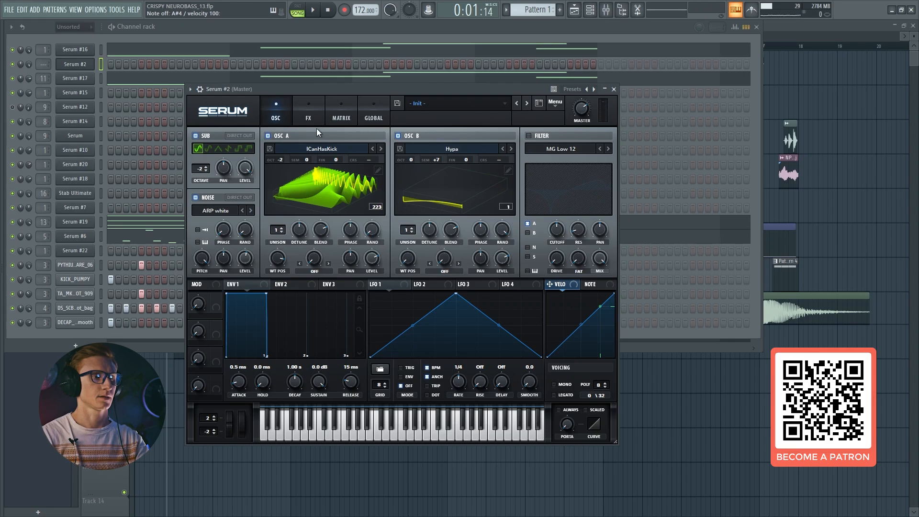
# Enable the Hyper/Dimension effect with the Hyper mix at 15%, a reduced Dimension size and the Dimension mix at 16%.
pyautogui.click(311, 115)
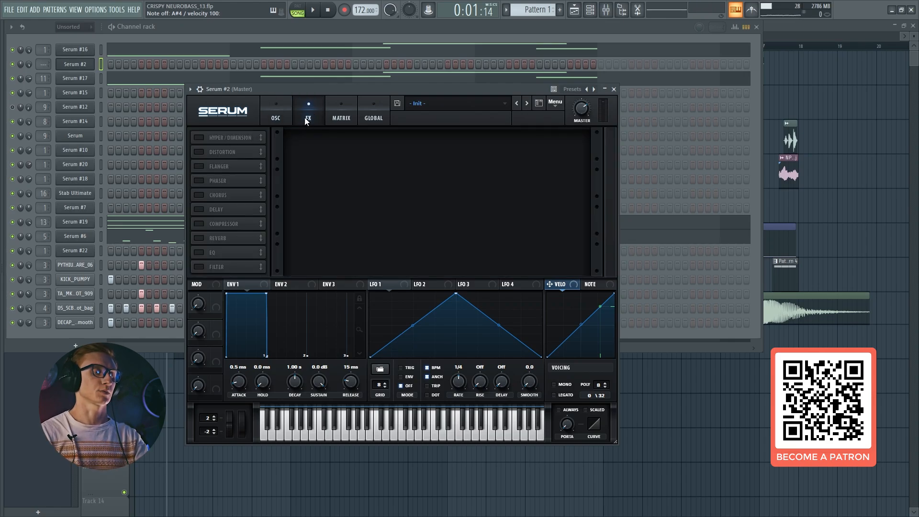
pyautogui.click(200, 137)
pyautogui.click(201, 138)
pyautogui.click(201, 139)
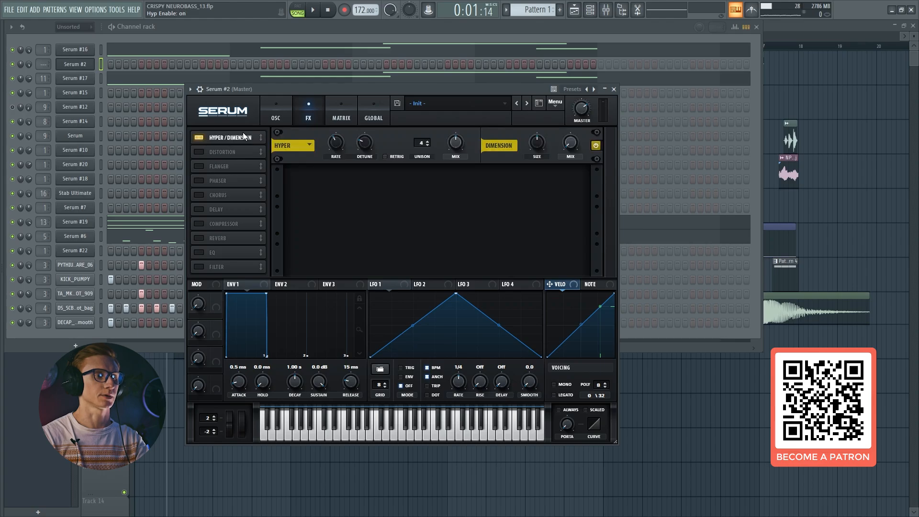
pyautogui.moveTo(455, 142); pyautogui.dragTo(455, 171)
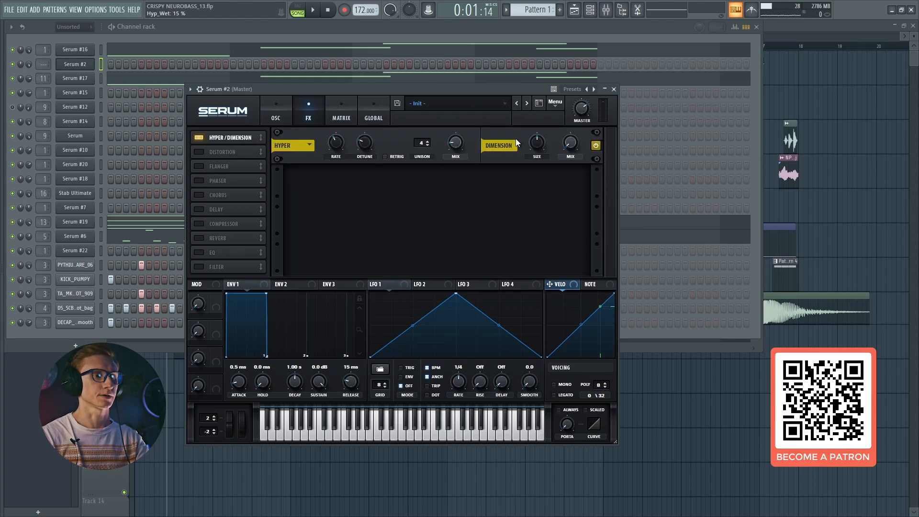
pyautogui.moveTo(537, 143); pyautogui.dragTo(533, 164)
pyautogui.moveTo(572, 146); pyautogui.dragTo(568, 145)
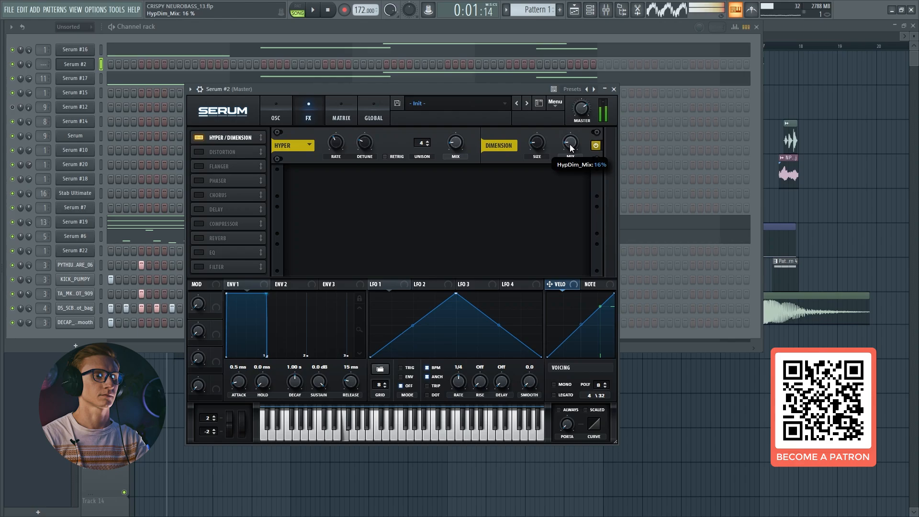
# Enable the Distortion effect in Tube mode and raise its drive.
pyautogui.click(198, 152)
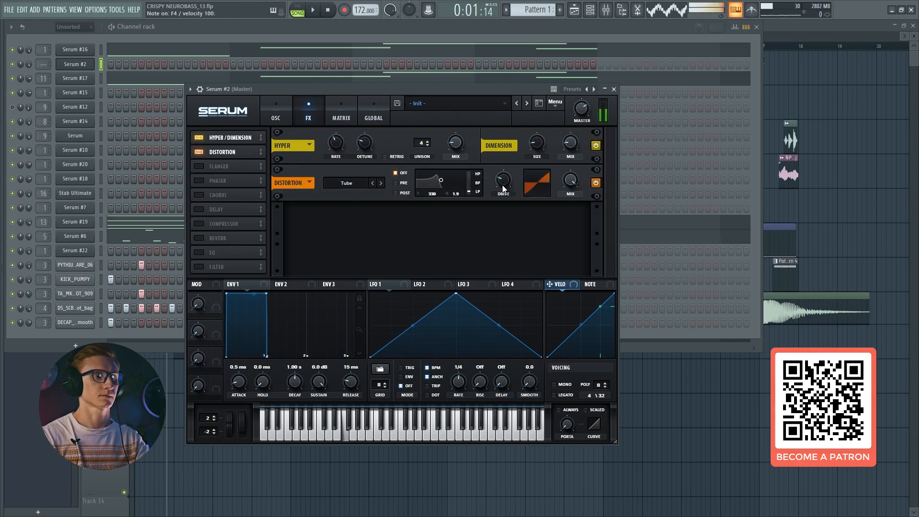
pyautogui.moveTo(501, 182); pyautogui.dragTo(507, 102)
# Balance the oscillator levels, with oscillator A at about 36% and oscillator B at about 60%.
pyautogui.click(282, 114)
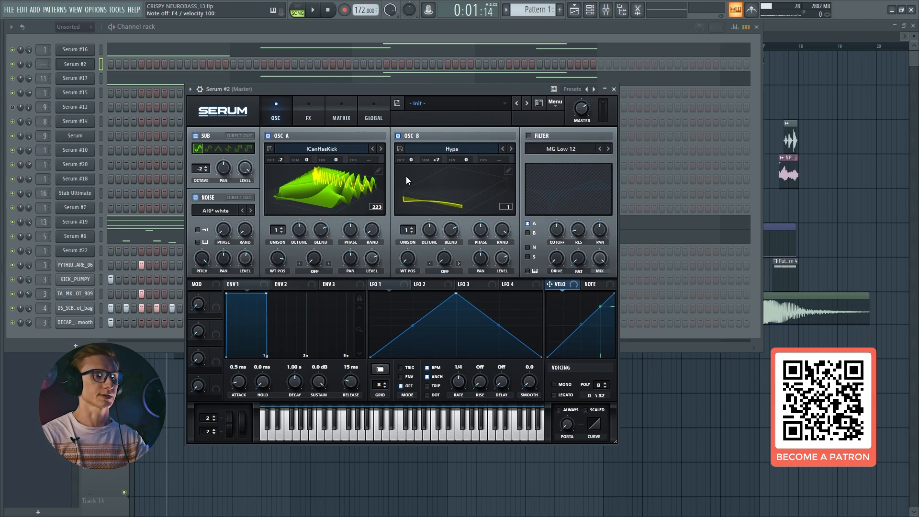
pyautogui.moveTo(244, 169)
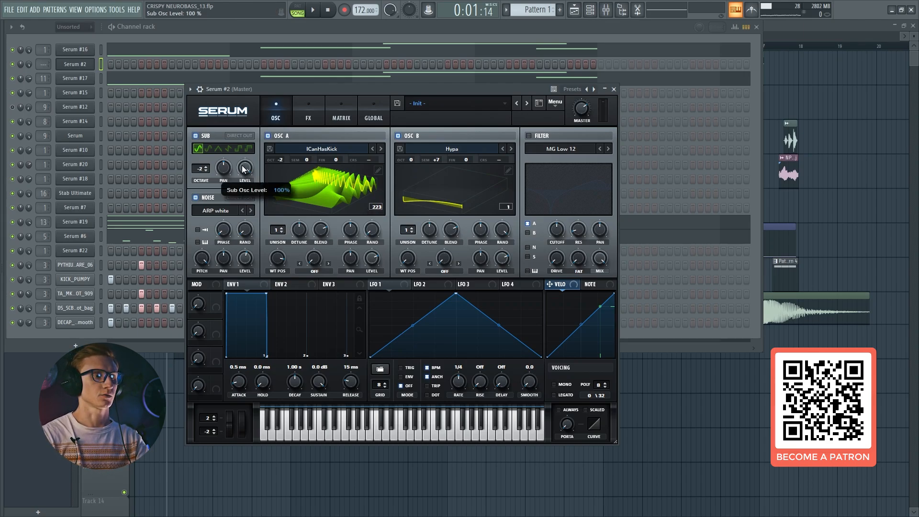
pyautogui.moveTo(243, 170); pyautogui.dragTo(251, 175)
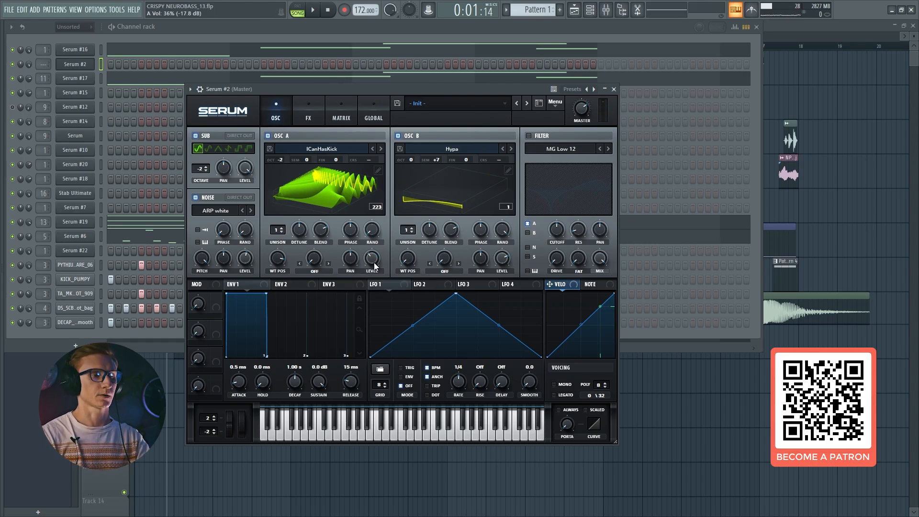
pyautogui.moveTo(374, 262)
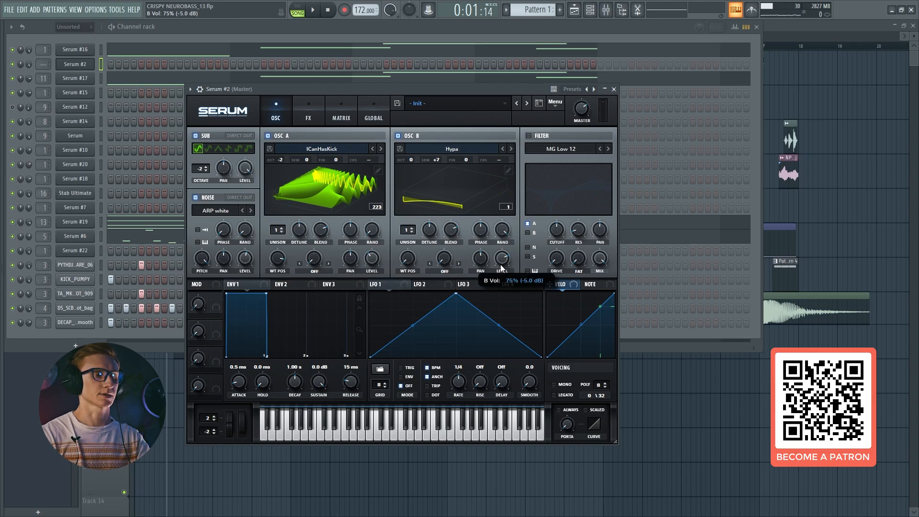
pyautogui.moveTo(501, 272)
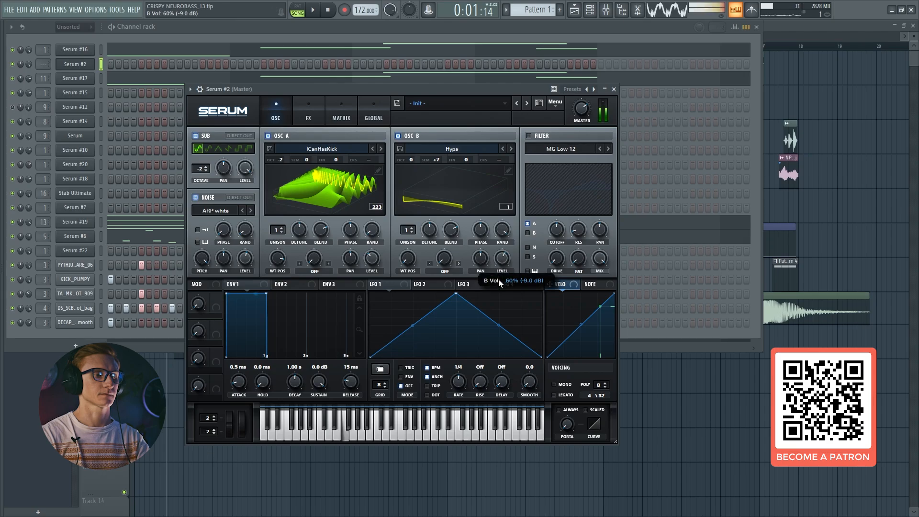
pyautogui.scroll(-3, 500, 269)
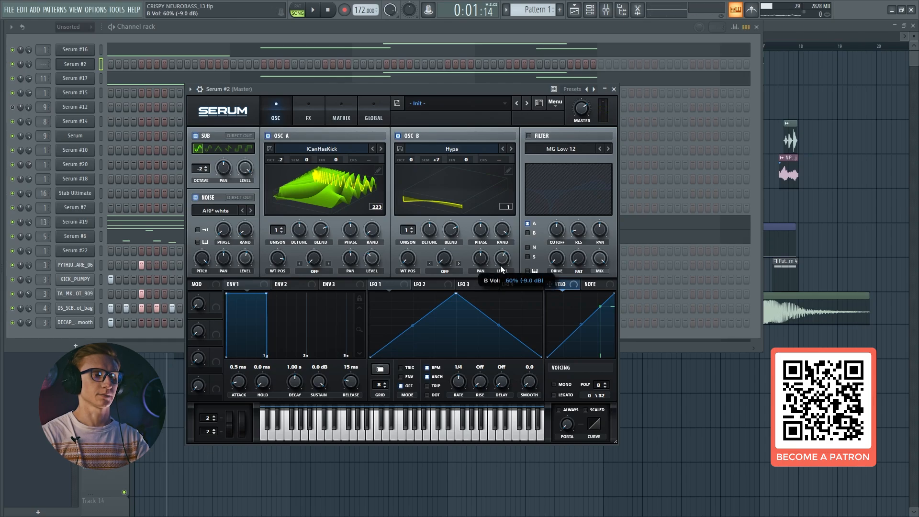
pyautogui.scroll(1, 501, 265)
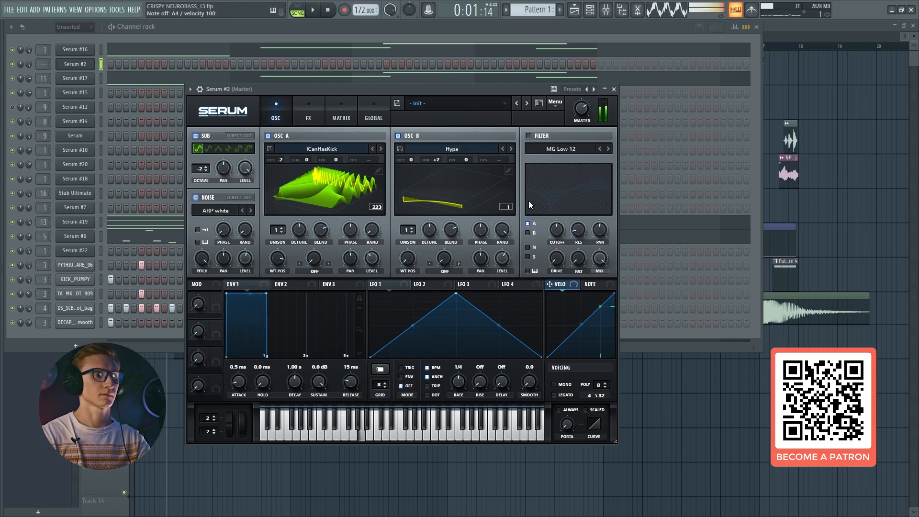
# Set oscillator B's warp mode to Bend +/-, raise the warp amount and audition the sound.
pyautogui.click(441, 269)
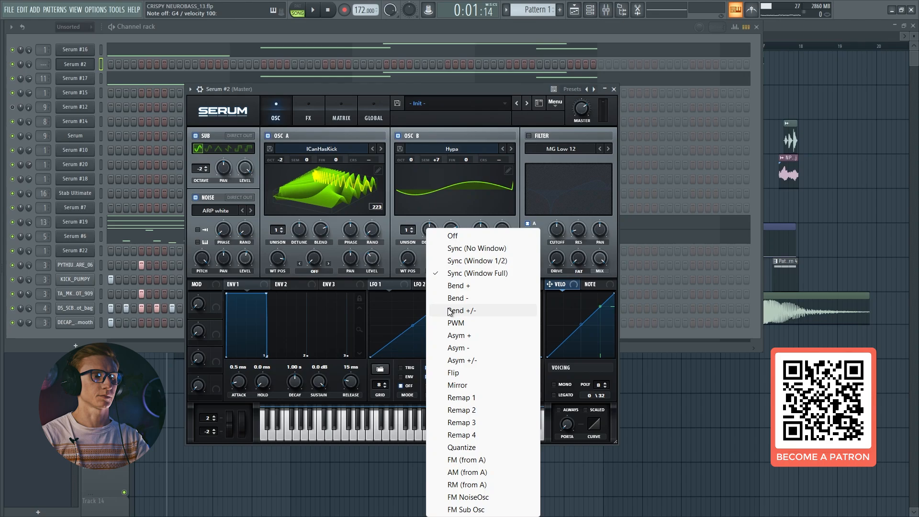
pyautogui.click(451, 310)
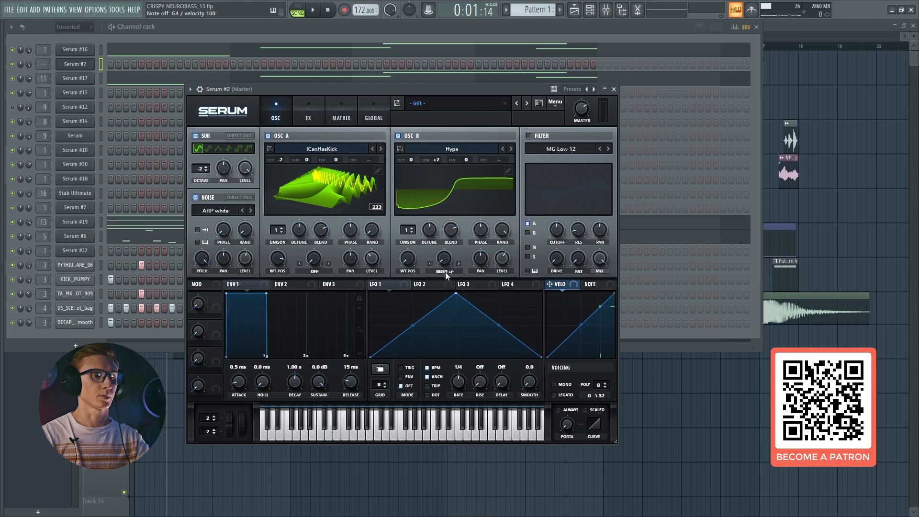
pyautogui.moveTo(444, 261); pyautogui.dragTo(467, 137)
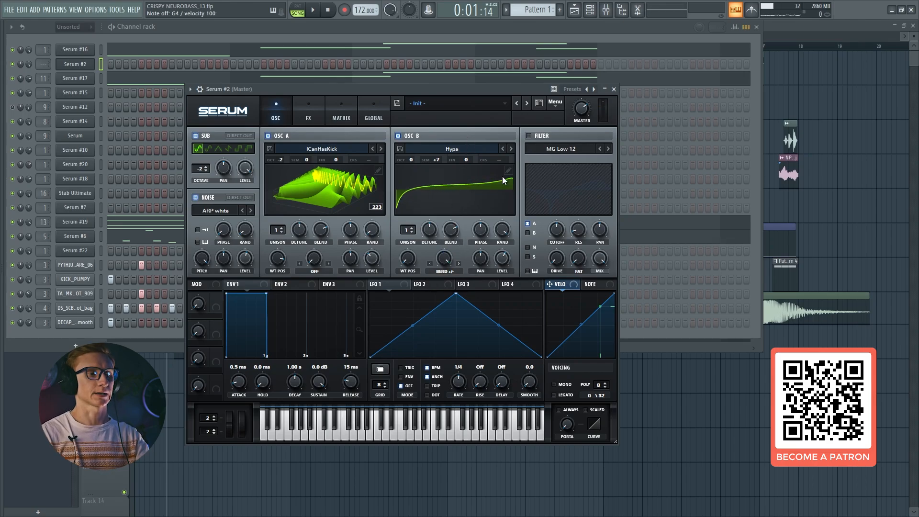
pyautogui.press('b')
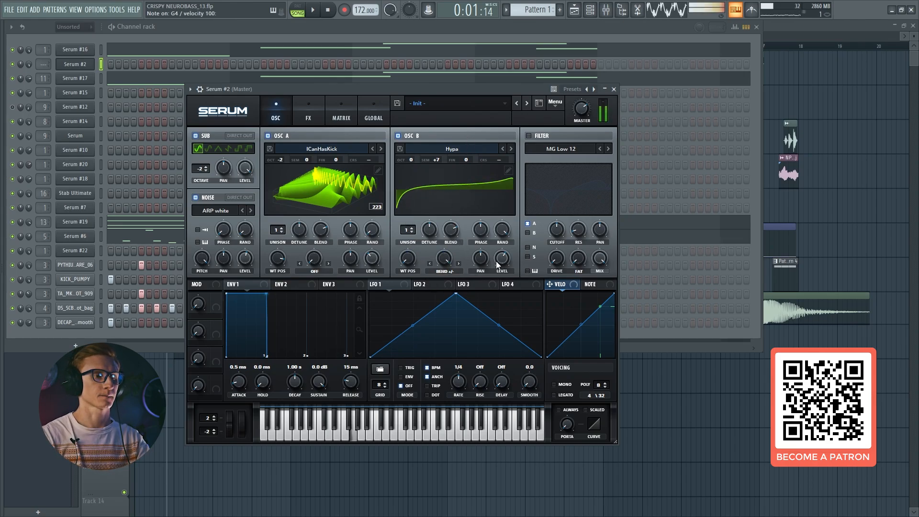
# Turn on the filter and set its type to the flanger Flg H6-.
pyautogui.click(529, 135)
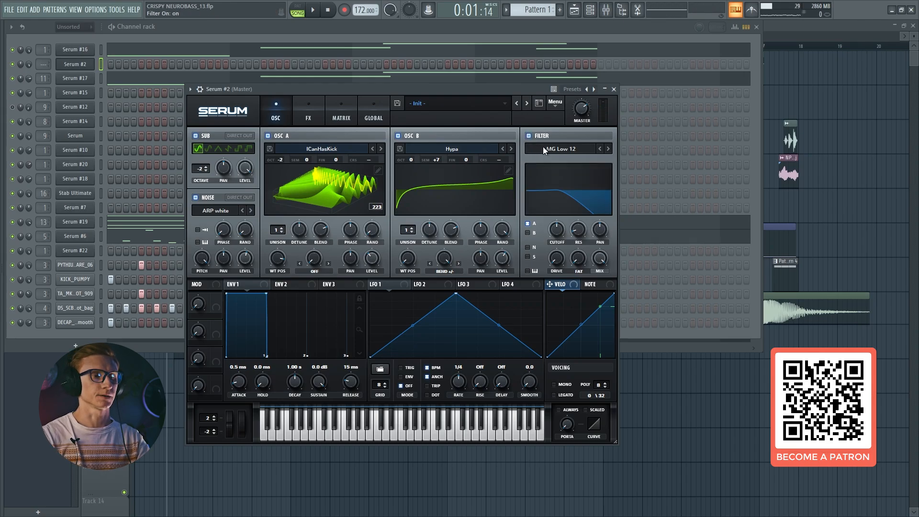
pyautogui.click(568, 151)
pyautogui.moveTo(560, 185)
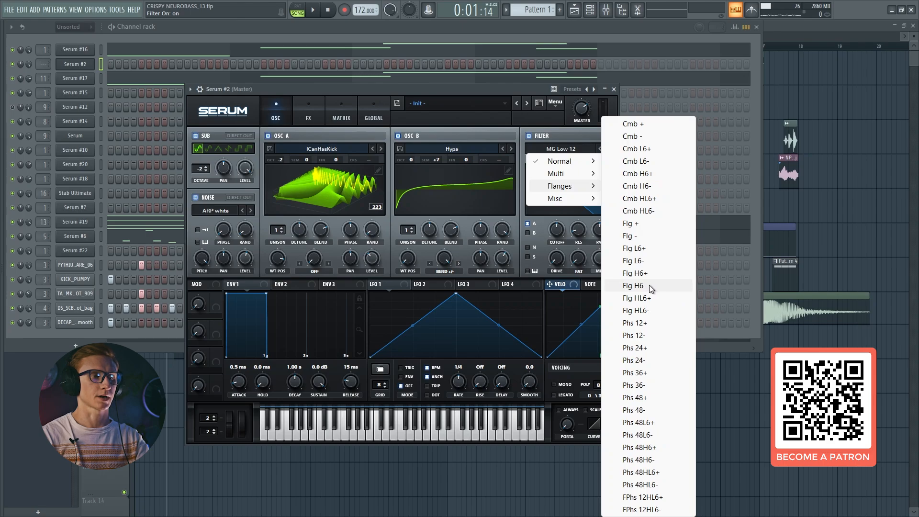
pyautogui.click(649, 285)
# Route oscillator B, the noise and the sub oscillator through the filter and adjust the filter cutoff.
pyautogui.click(528, 233)
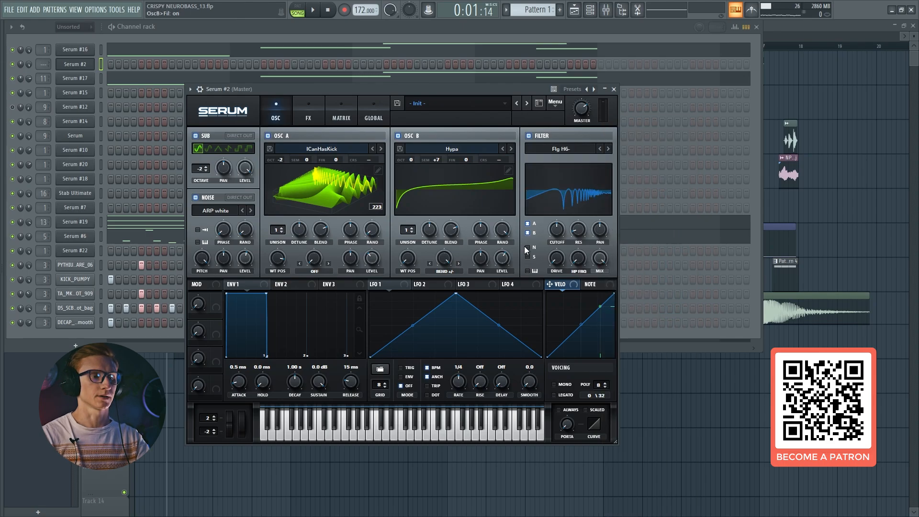
pyautogui.click(528, 247)
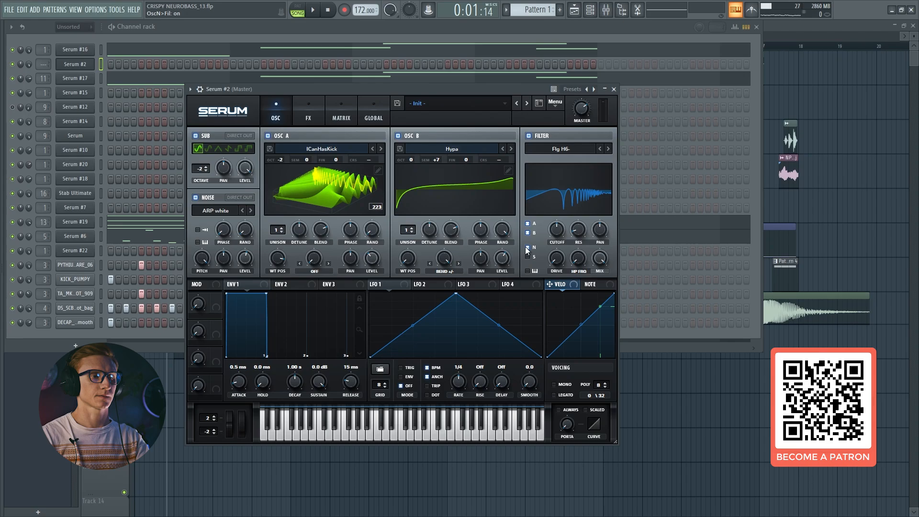
pyautogui.click(528, 256)
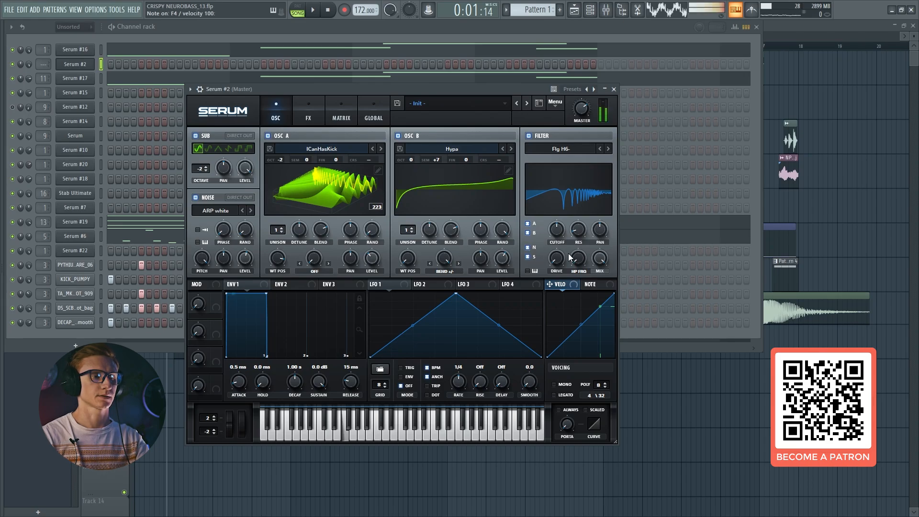
pyautogui.moveTo(559, 234)
pyautogui.mouseDown()
pyautogui.moveTo(576, 197)
pyautogui.moveTo(563, 232)
pyautogui.mouseUp()
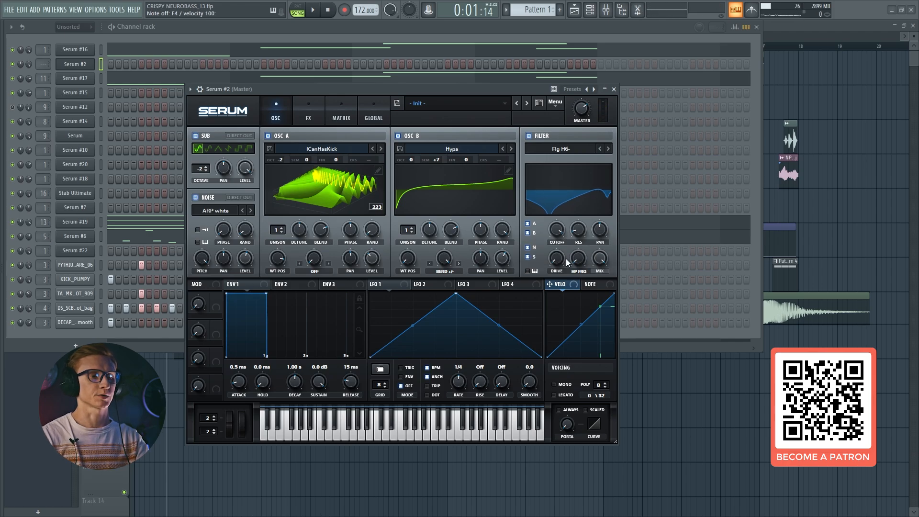
# Fine-tune the flanger filter's drive, resonance and pan while auditioning the bass.
pyautogui.moveTo(560, 263); pyautogui.dragTo(580, 232)
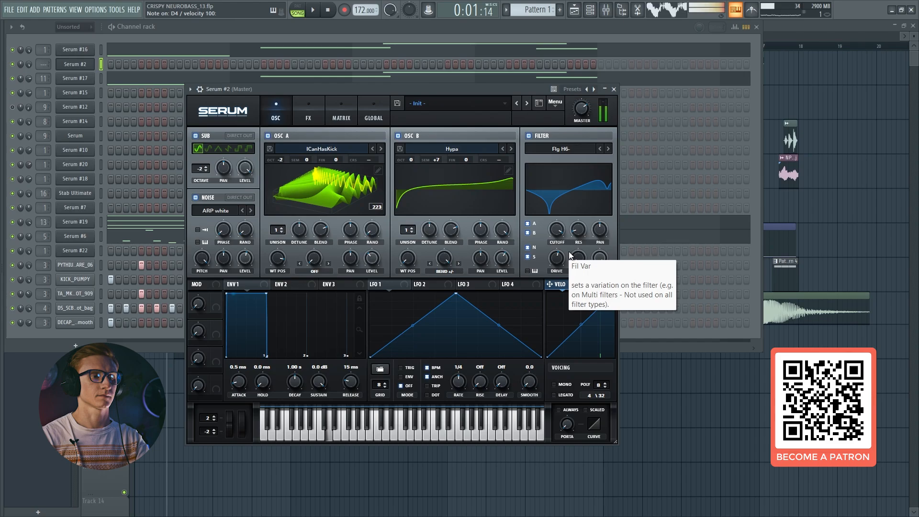
pyautogui.moveTo(574, 231); pyautogui.dragTo(575, 266)
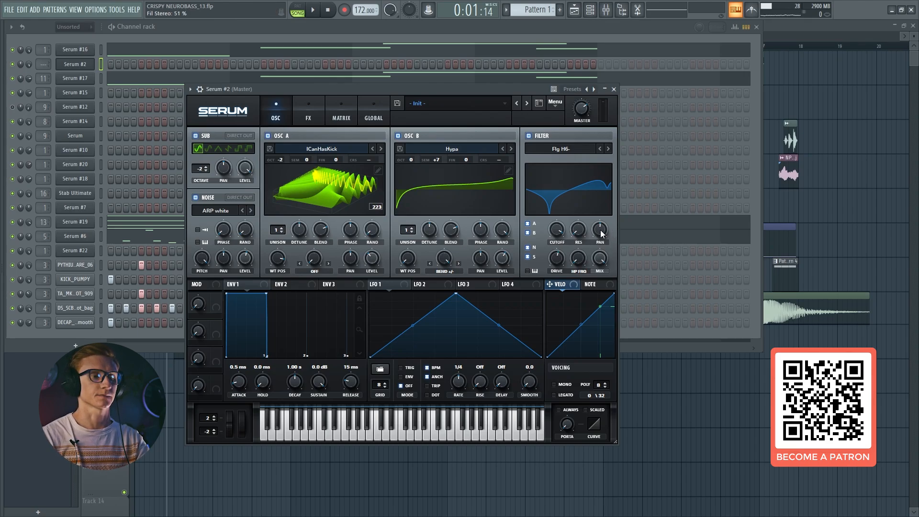
pyautogui.moveTo(601, 234)
pyautogui.mouseDown()
pyautogui.moveTo(610, 199)
pyautogui.moveTo(591, 323)
pyautogui.moveTo(607, 235)
pyautogui.mouseUp()
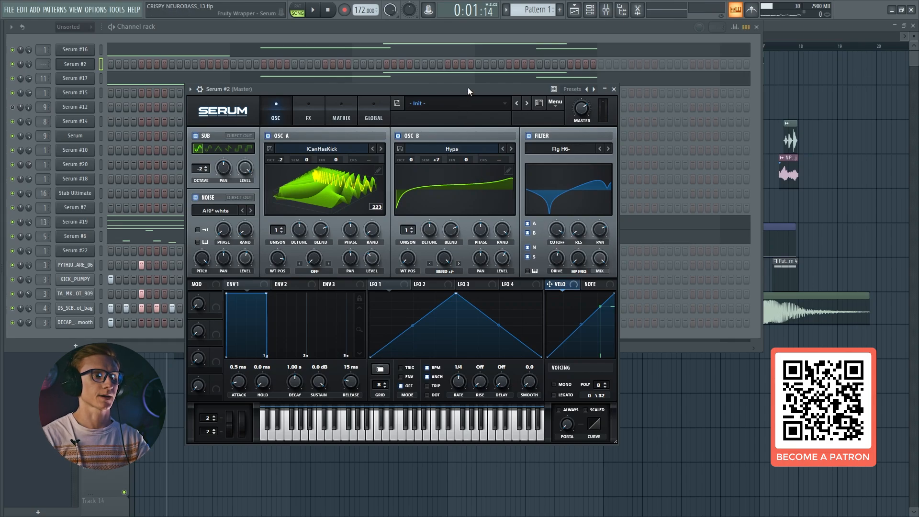
# Enable the compressor effect, place it directly after the distortion and turn on its multiband mode.
pyautogui.click(320, 111)
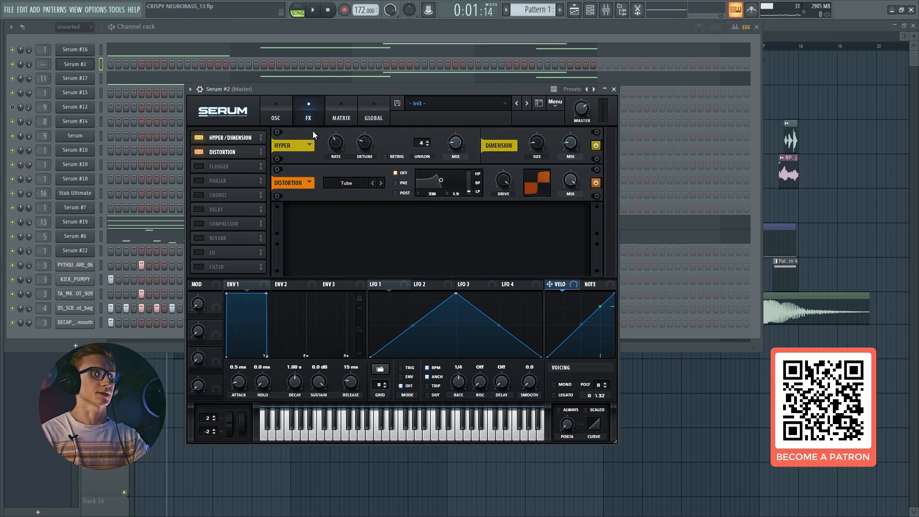
pyautogui.click(198, 221)
pyautogui.moveTo(223, 223); pyautogui.dragTo(256, 174)
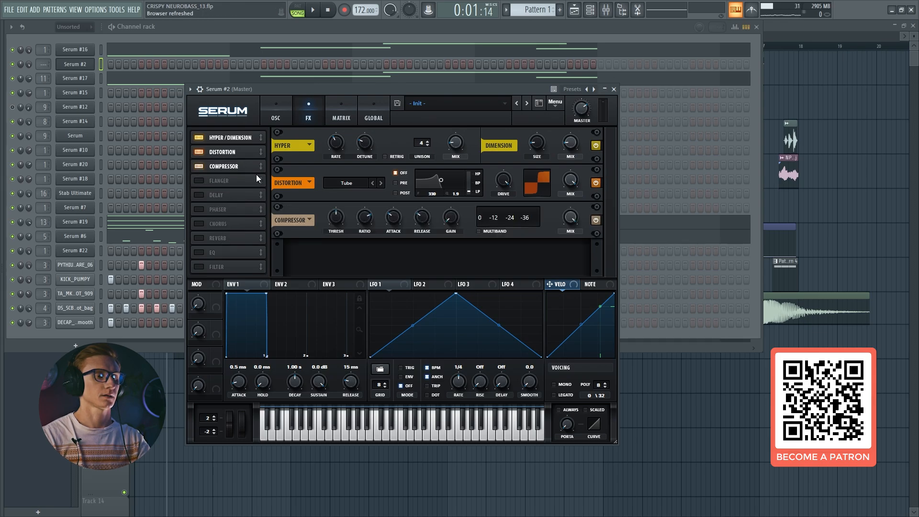
pyautogui.click(478, 232)
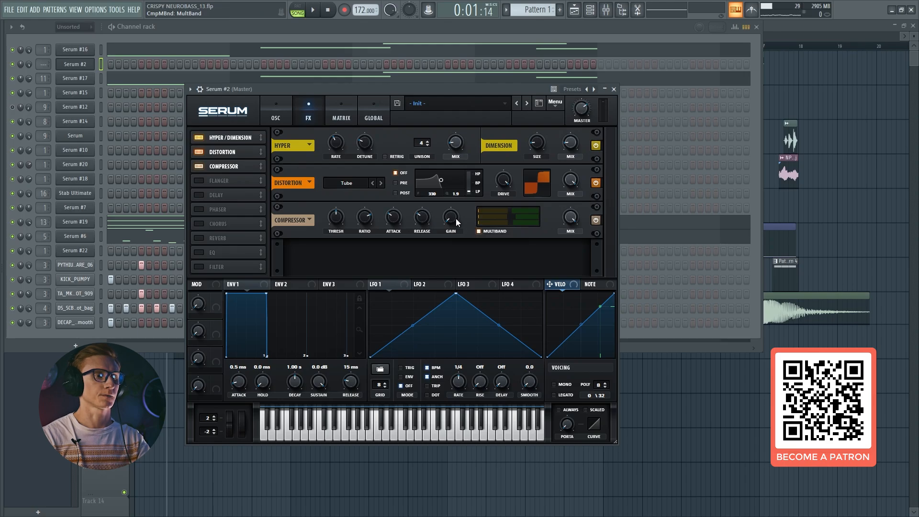
# Raise the compressor gain and adjust the levels of its individual bands while auditioning.
pyautogui.moveTo(456, 218); pyautogui.dragTo(459, 200)
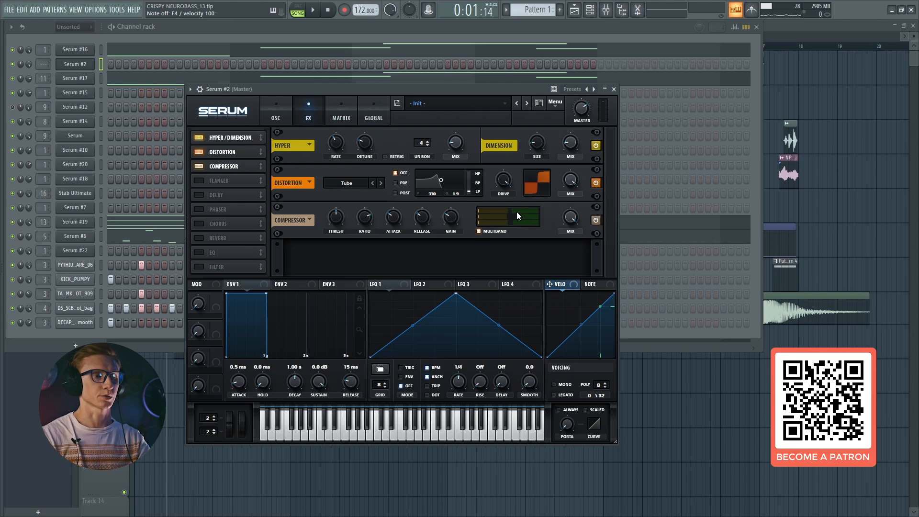
pyautogui.moveTo(516, 212); pyautogui.dragTo(536, 220)
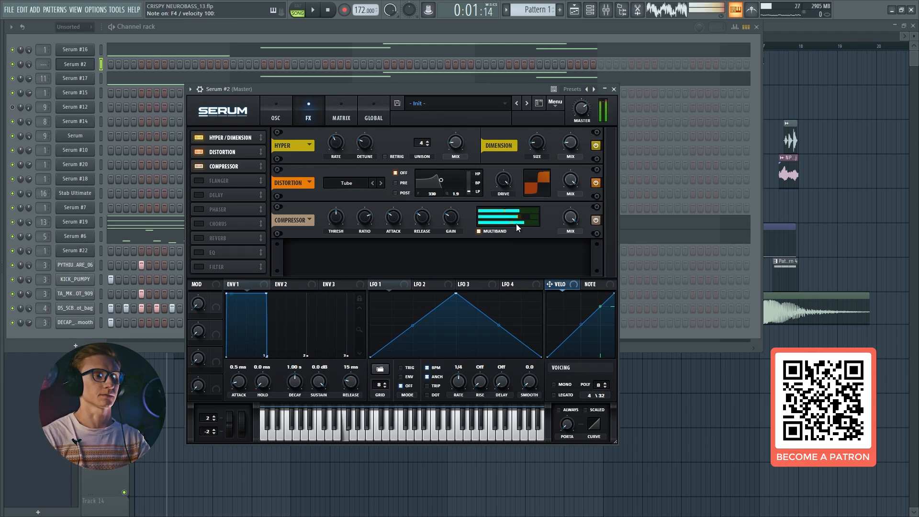
pyautogui.moveTo(516, 224); pyautogui.dragTo(532, 223)
# Add a modulation routing in the matrix with LFO 1 as source and master tuning as destination.
pyautogui.click(275, 112)
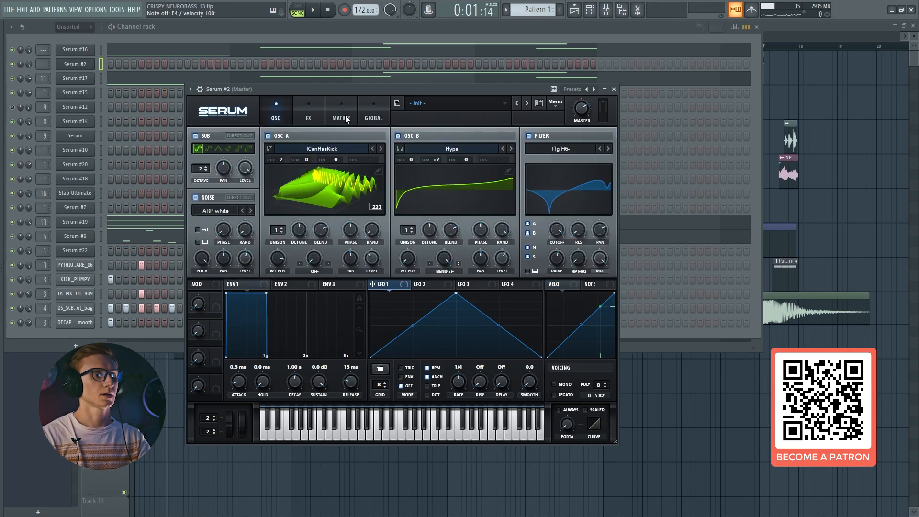
pyautogui.click(342, 115)
pyautogui.click(380, 148)
pyautogui.moveTo(408, 249)
pyautogui.click(475, 251)
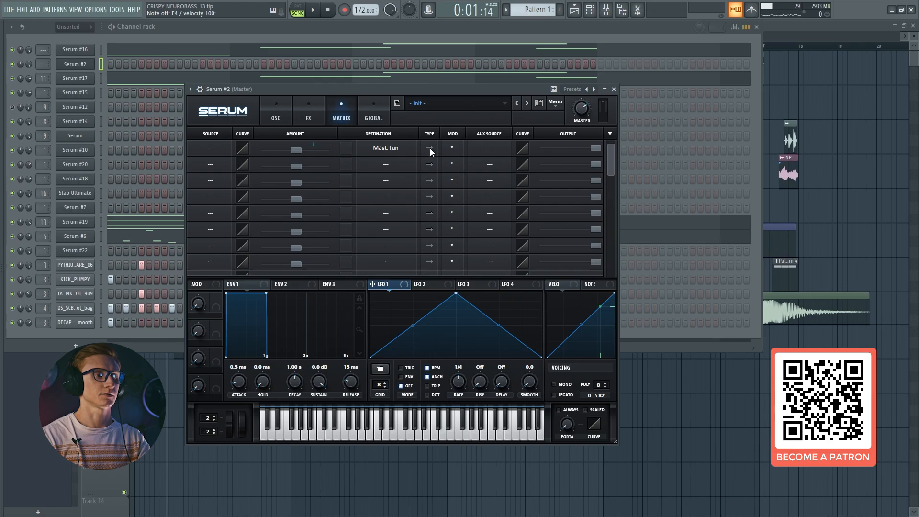
pyautogui.click(222, 147)
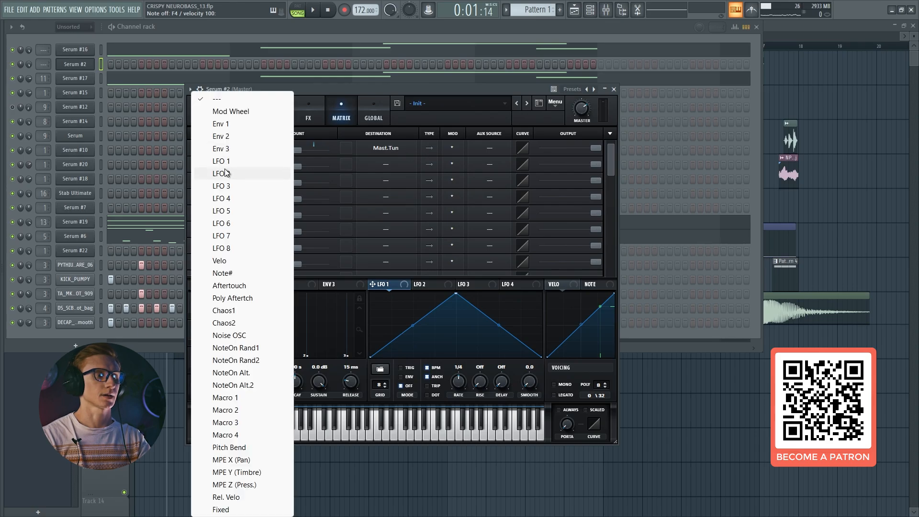
pyautogui.click(230, 162)
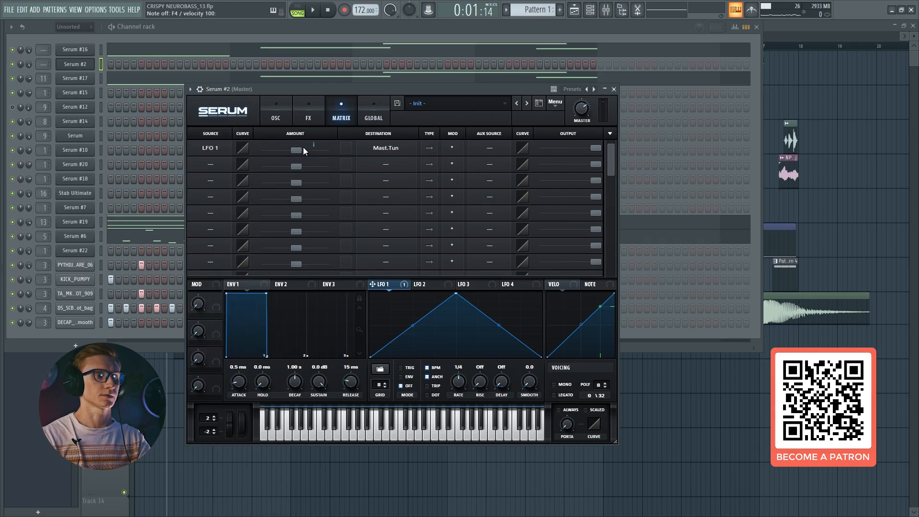
# Shape LFO 1 into a low central peak with inward-curved slopes and set its rate to 1/16.
pyautogui.moveTo(456, 295); pyautogui.dragTo(454, 334)
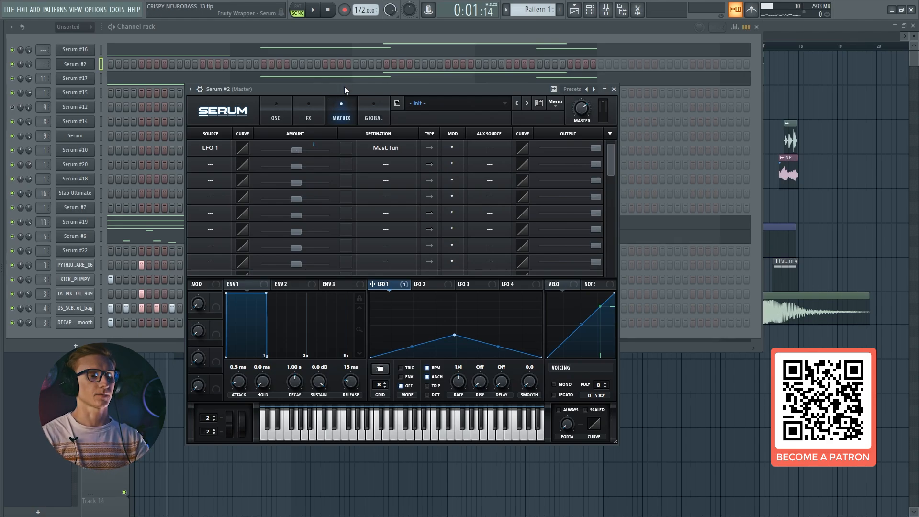
pyautogui.scroll(-1, 467, 377)
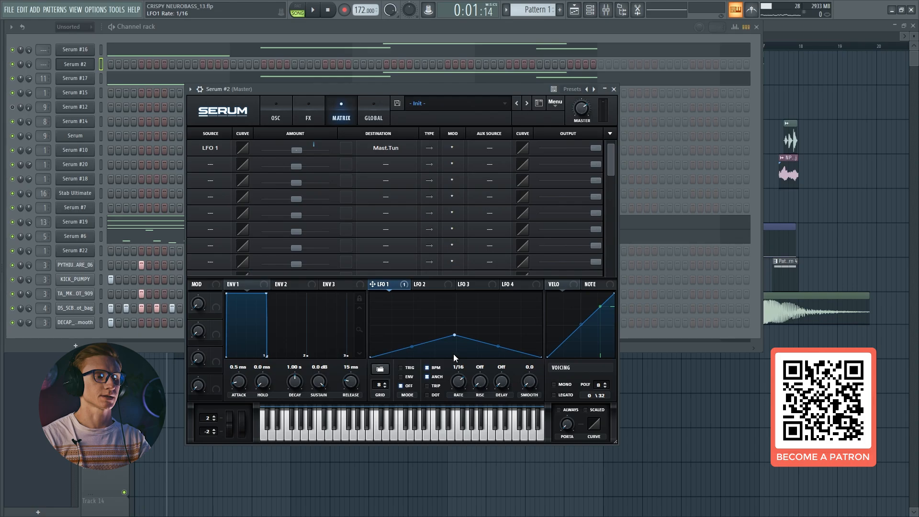
pyautogui.press('v')
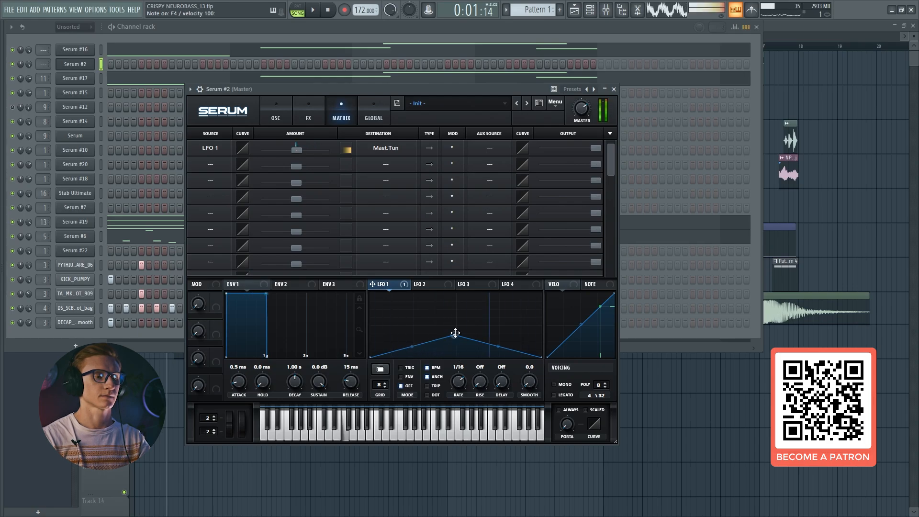
pyautogui.moveTo(455, 333); pyautogui.dragTo(457, 337)
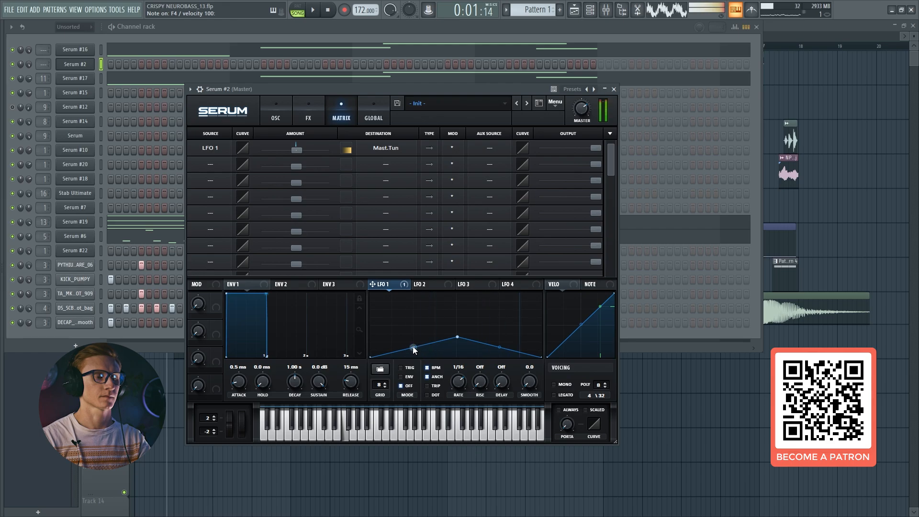
pyautogui.moveTo(412, 346); pyautogui.dragTo(419, 351)
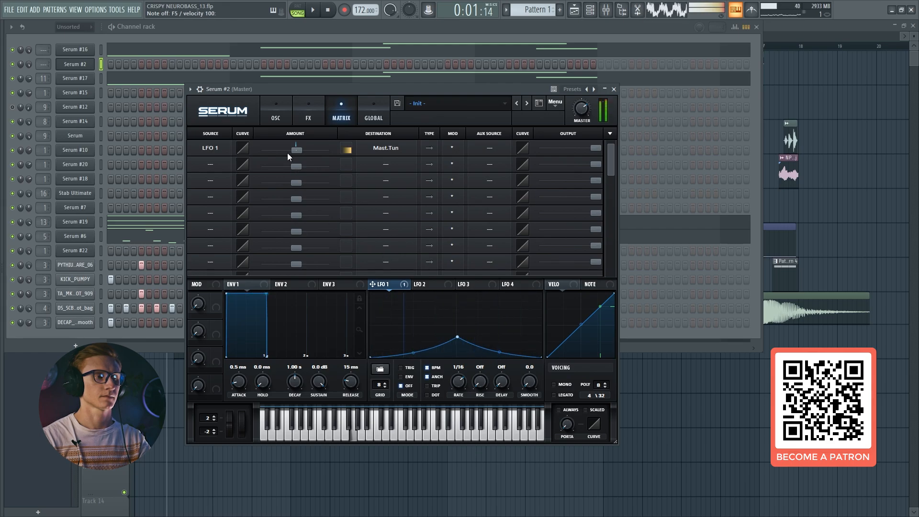
# Turn on mono and legato voicing and set the portamento to always.
pyautogui.click(276, 115)
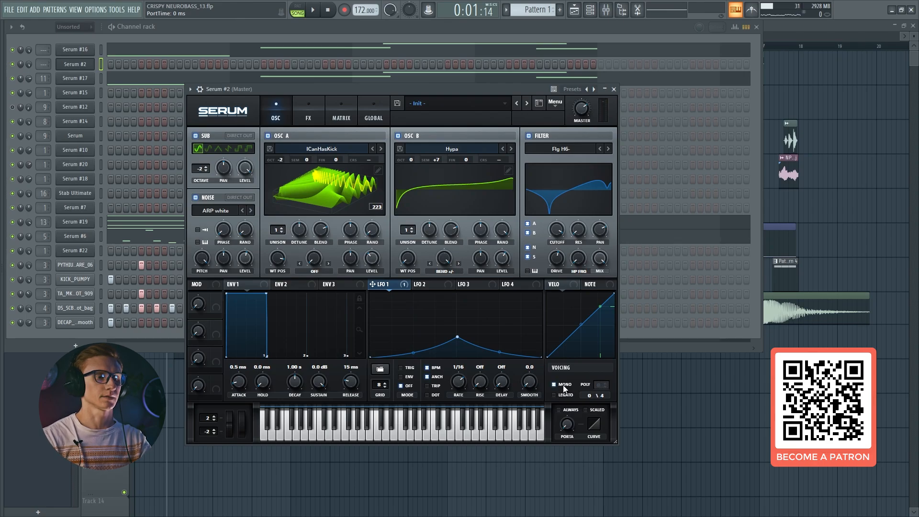
pyautogui.click(561, 385)
pyautogui.click(565, 411)
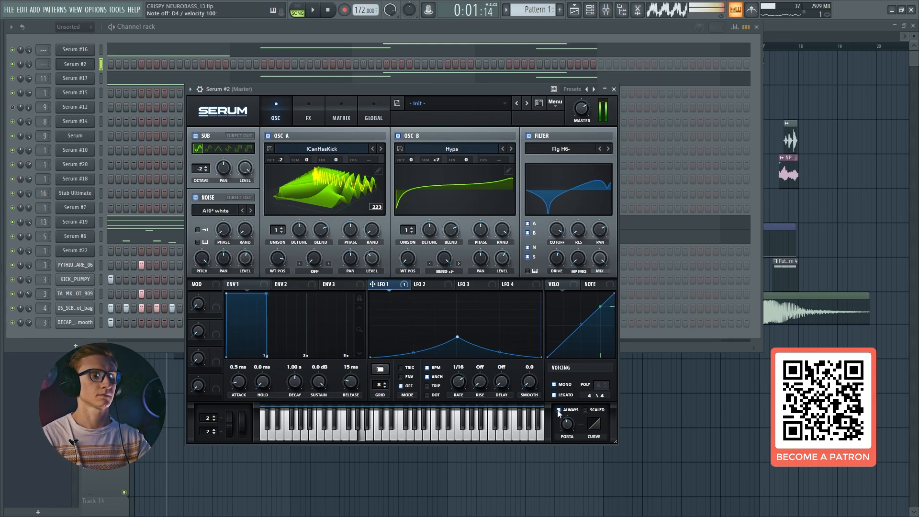
# Route the Serum #2 channel to mixer Insert 1 and clear Pro-Q 3 and OTT from its first two slots.
pyautogui.click(89, 68)
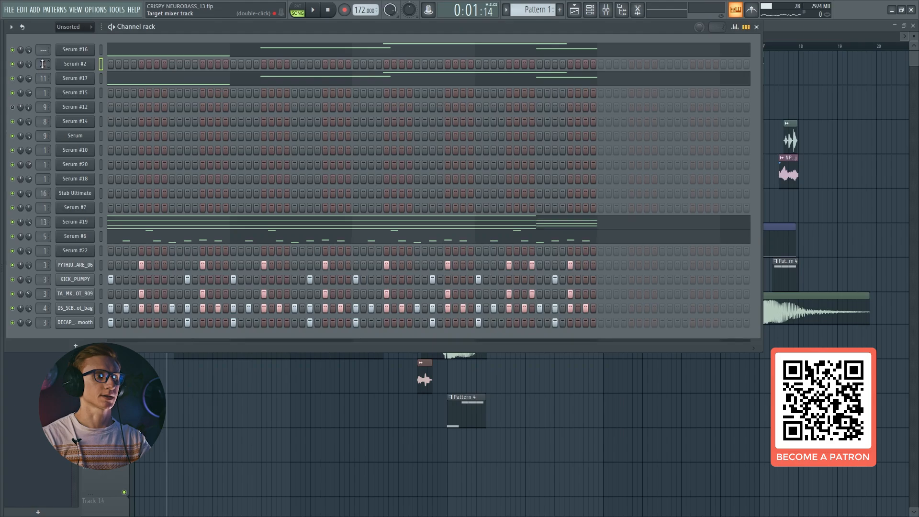
pyautogui.press('F9')
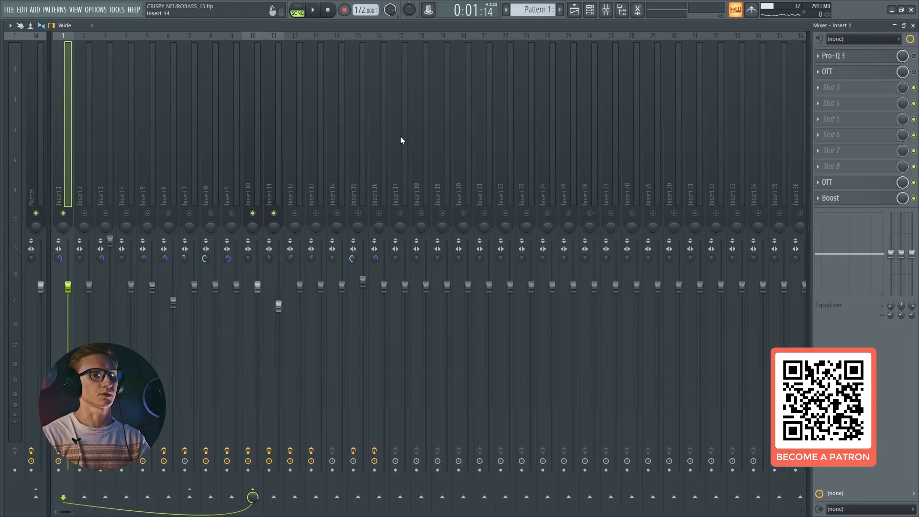
pyautogui.hotkey('ctrl', 'z')
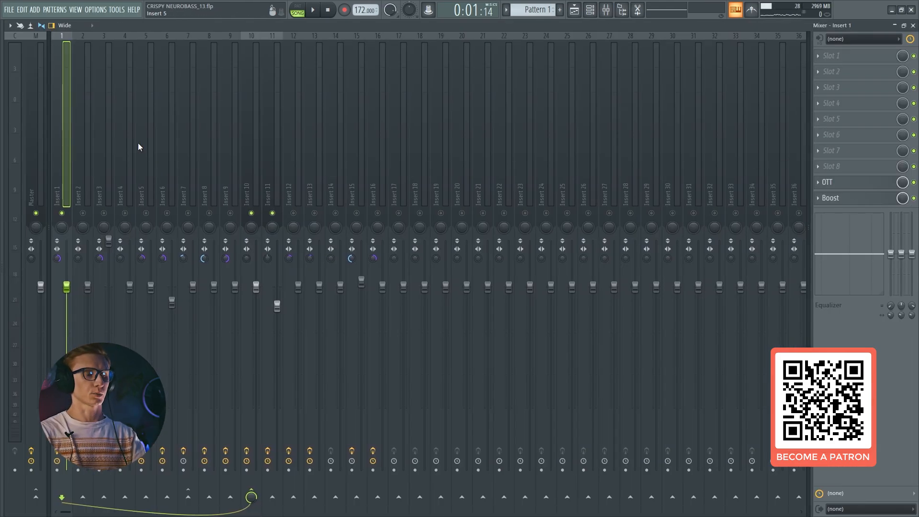
# Audition the bass through Insert 1 and set its stereo separation to 88% merged.
pyautogui.press('space')
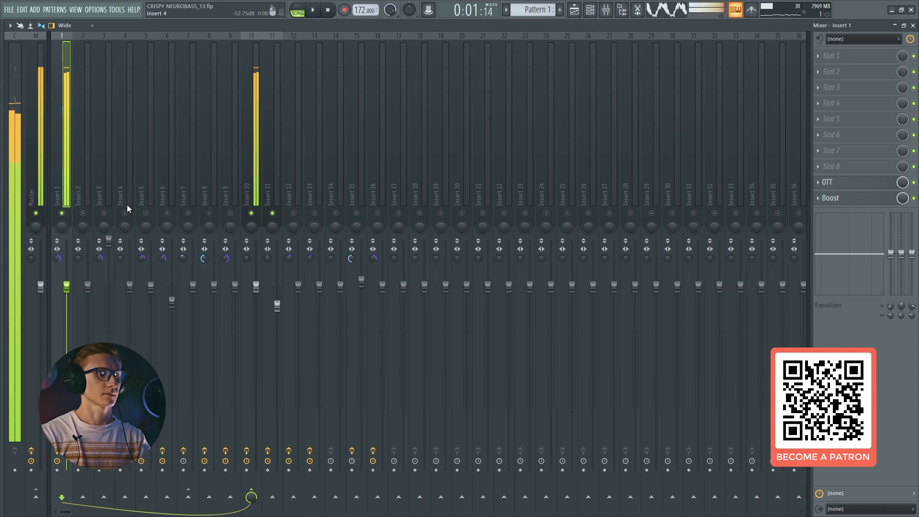
pyautogui.press('space')
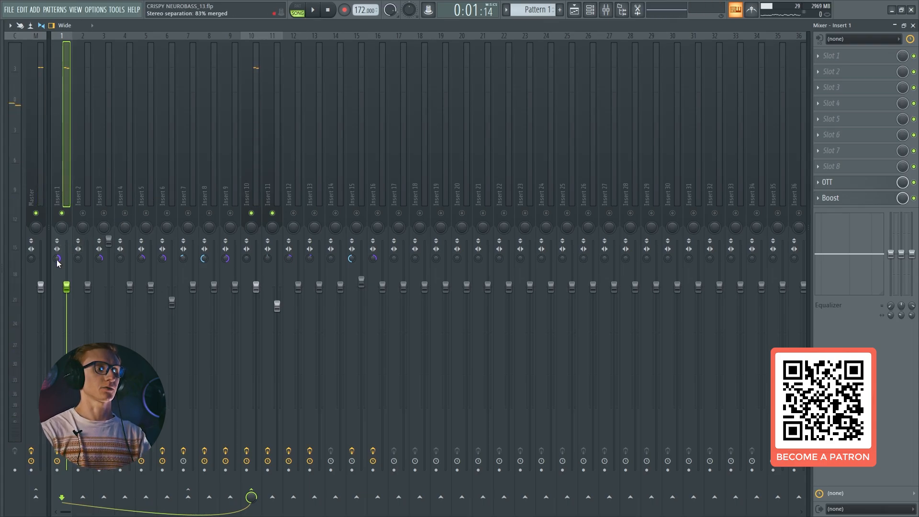
pyautogui.press('space')
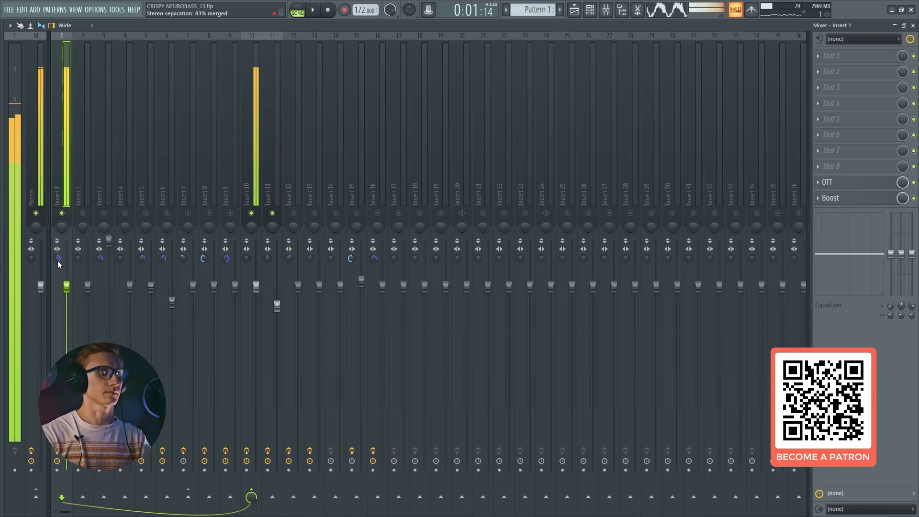
pyautogui.press('space')
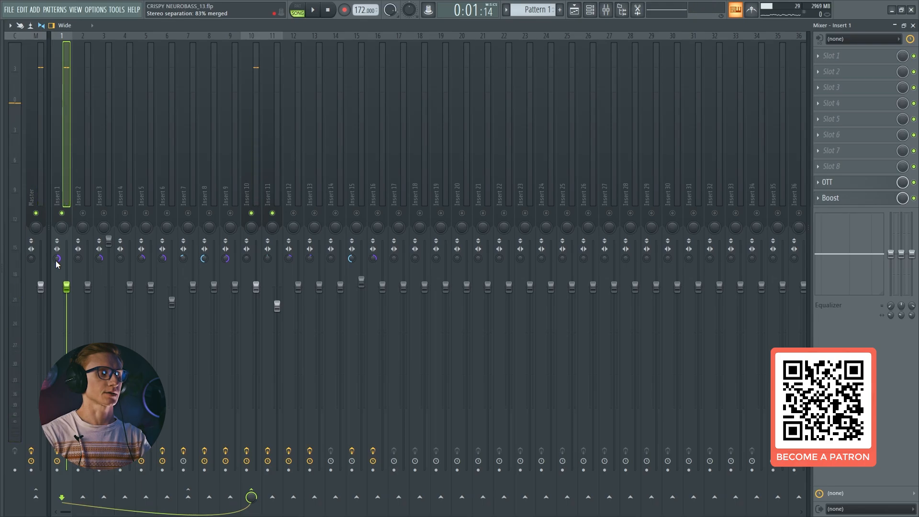
pyautogui.press('space')
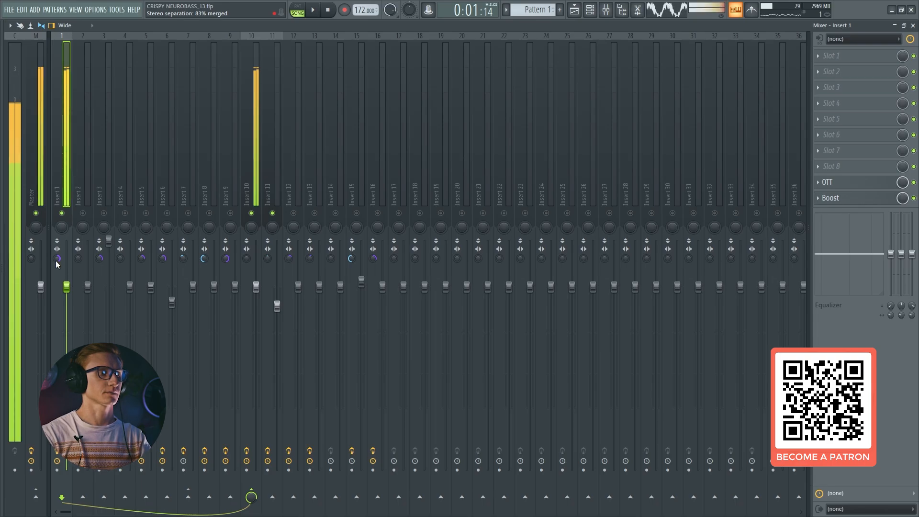
pyautogui.moveTo(57, 258); pyautogui.dragTo(57, 261)
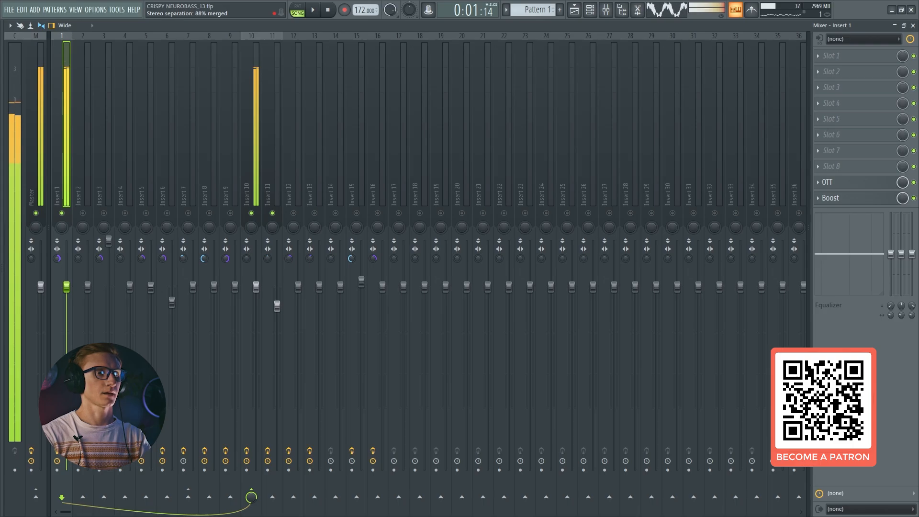
pyautogui.press('space')
# Compare the sound of Insert 1 with OTT bypassed and enabled.
pyautogui.click(903, 190)
pyautogui.click(904, 191)
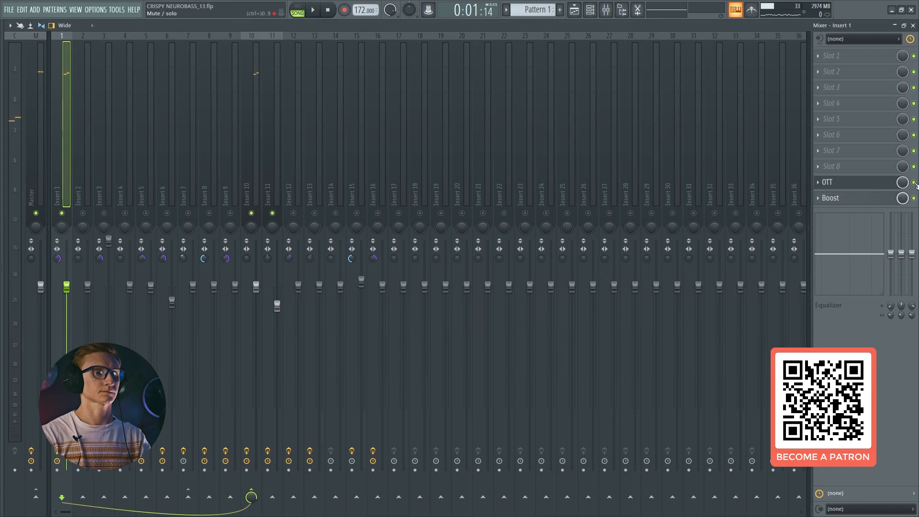
pyautogui.click(913, 183)
pyautogui.press('space')
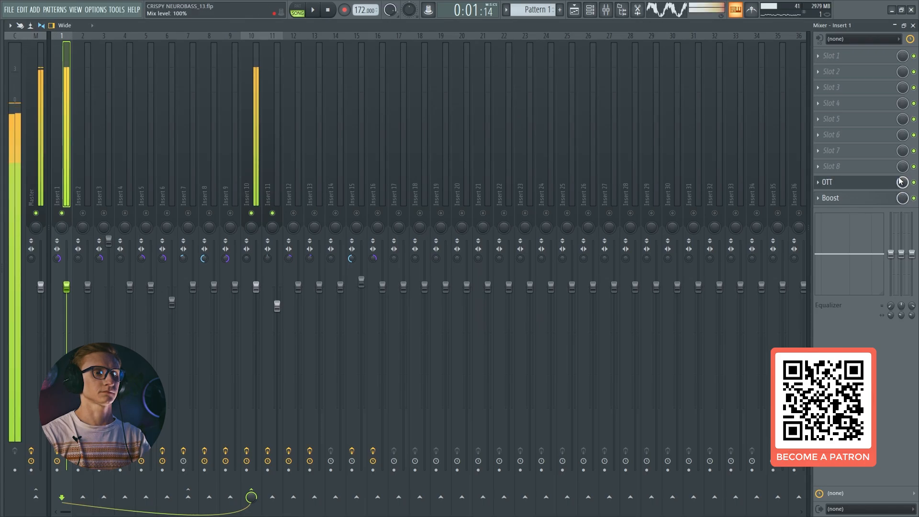
# Review the settings of the OTT and Boost effects on Insert 1.
pyautogui.click(842, 182)
pyautogui.moveTo(457, 116); pyautogui.dragTo(451, 115)
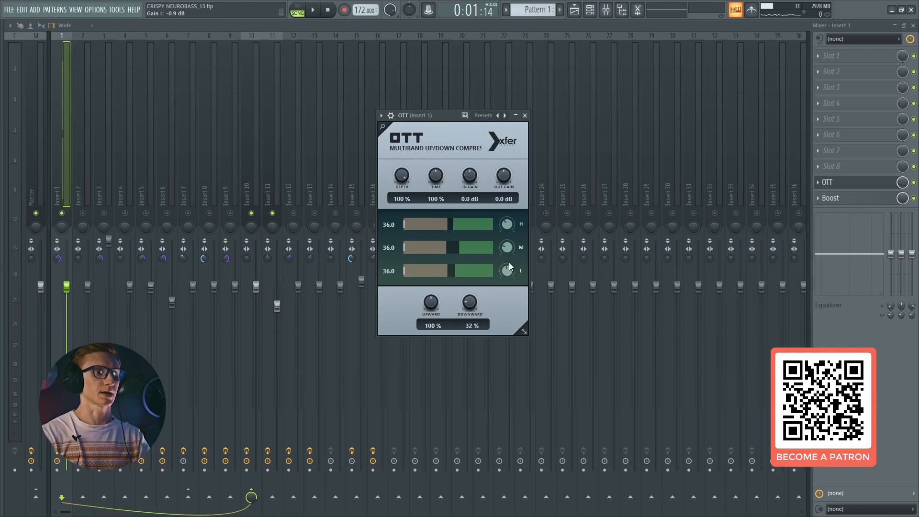
pyautogui.click(876, 182)
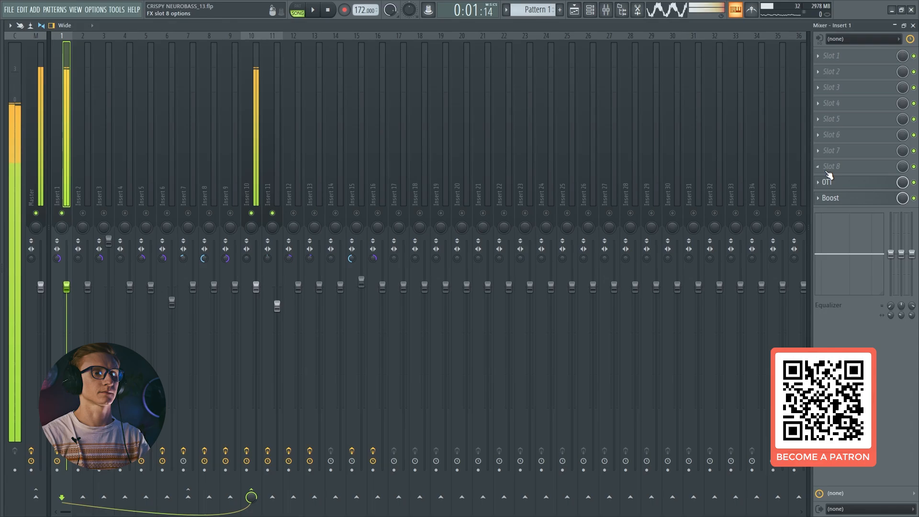
pyautogui.click(879, 199)
pyautogui.moveTo(443, 124); pyautogui.dragTo(533, 111)
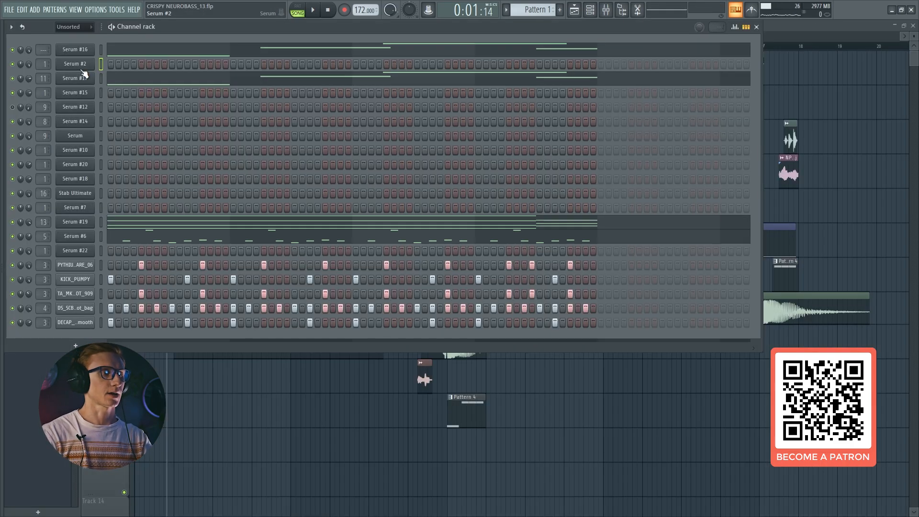
# Clone the Serum #2 channel in the channel rack.
pyautogui.rightClick(80, 67)
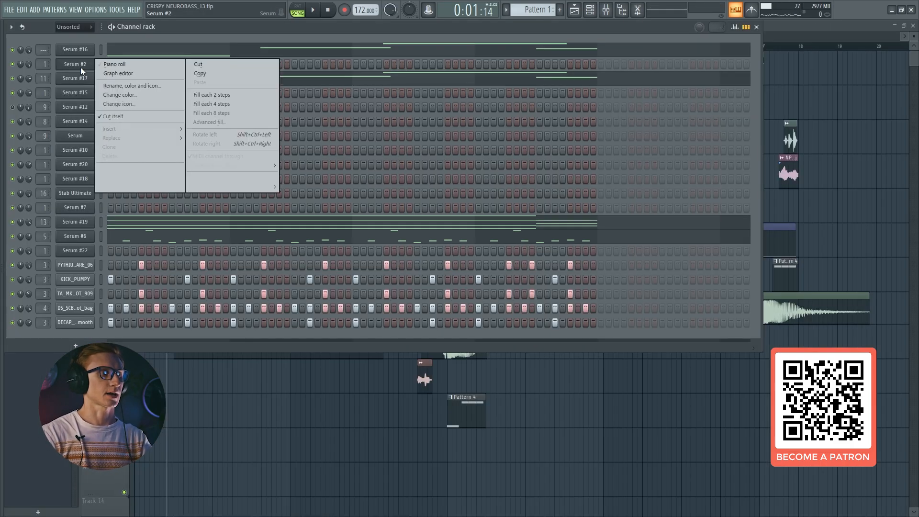
pyautogui.click(113, 147)
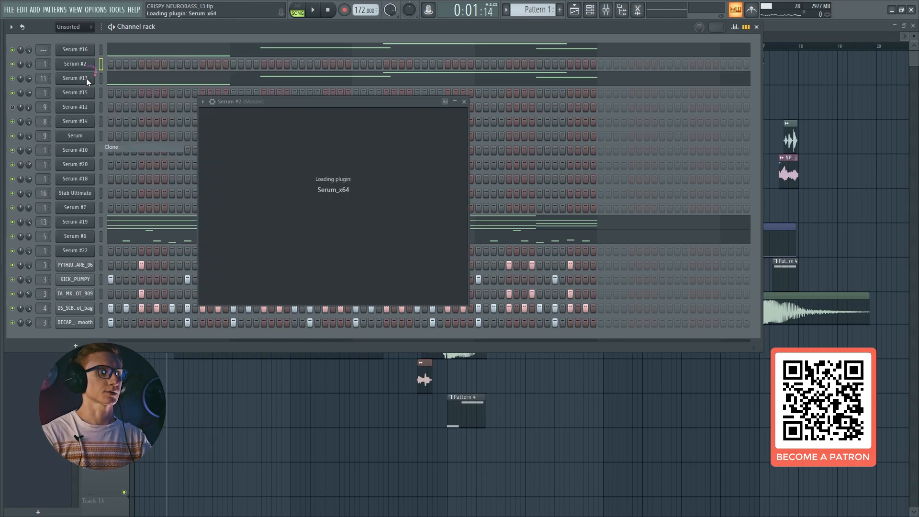
# Route the cloned Serum channel to mixer Insert 11 and audition that insert on its own.
pyautogui.click(81, 77)
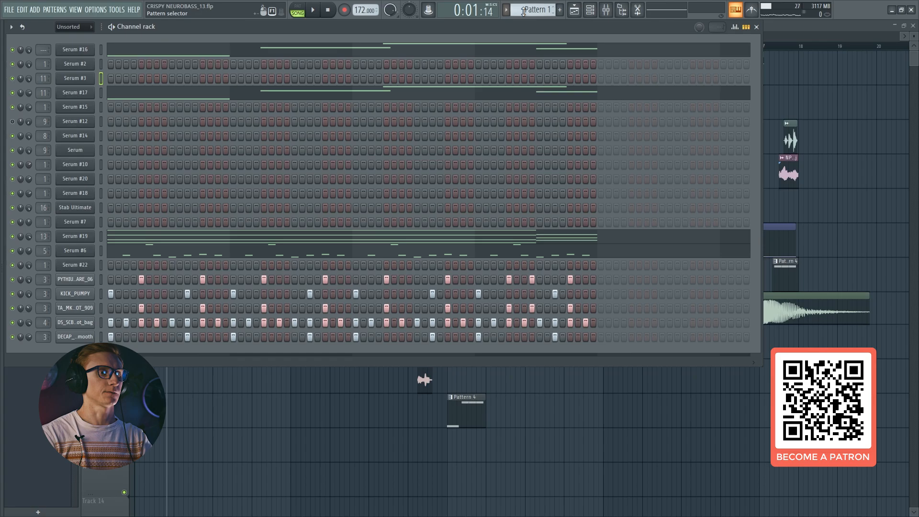
pyautogui.click(607, 10)
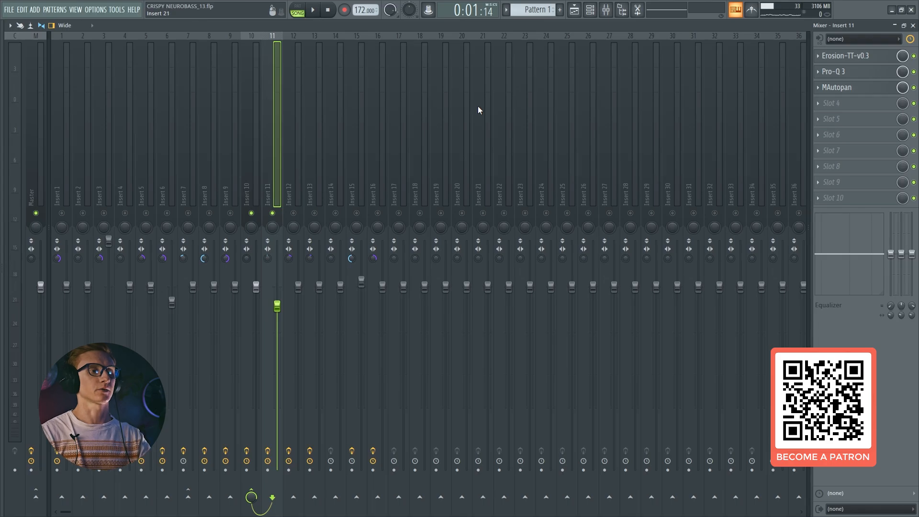
pyautogui.press('F9')
pyautogui.press('F9')
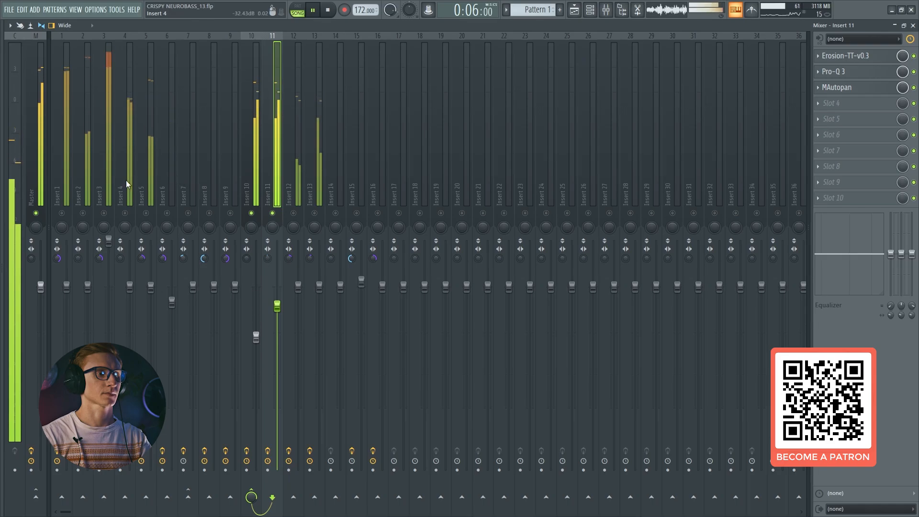
pyautogui.press('space')
# Audition the Insert 11 layer together with Insert 1, finishing with Insert 11 soloed.
pyautogui.click(62, 214)
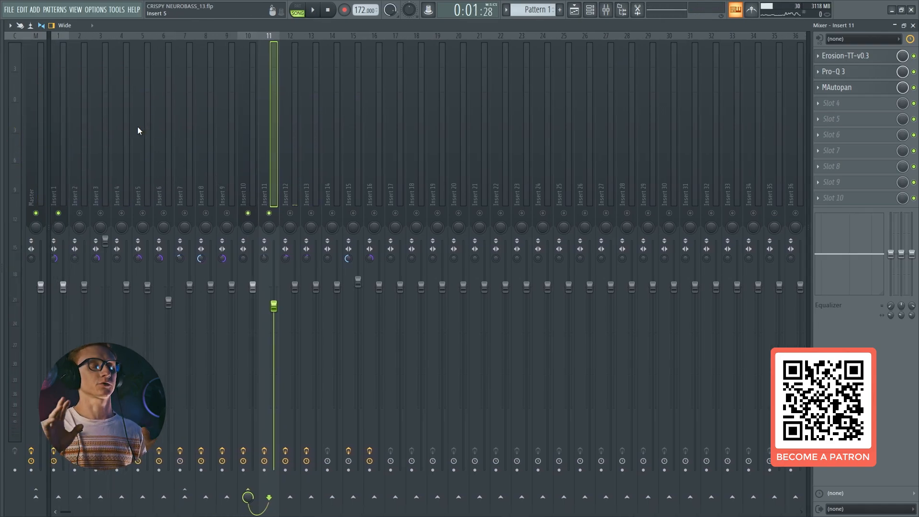
pyautogui.press('space')
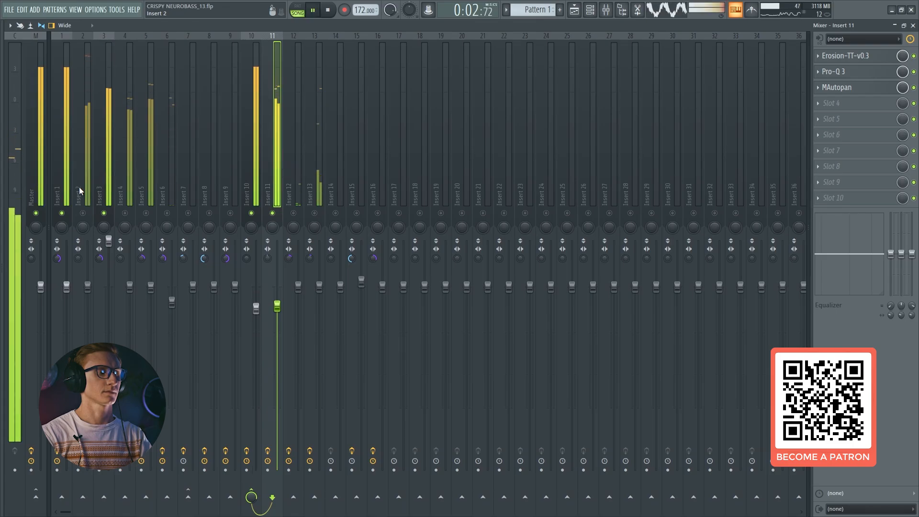
pyautogui.click(273, 213)
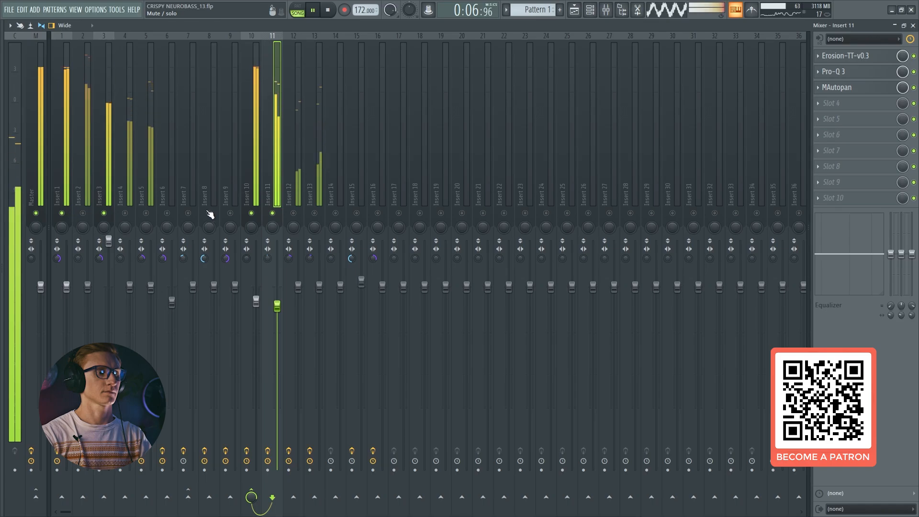
pyautogui.rightClick(272, 213)
pyautogui.press('space')
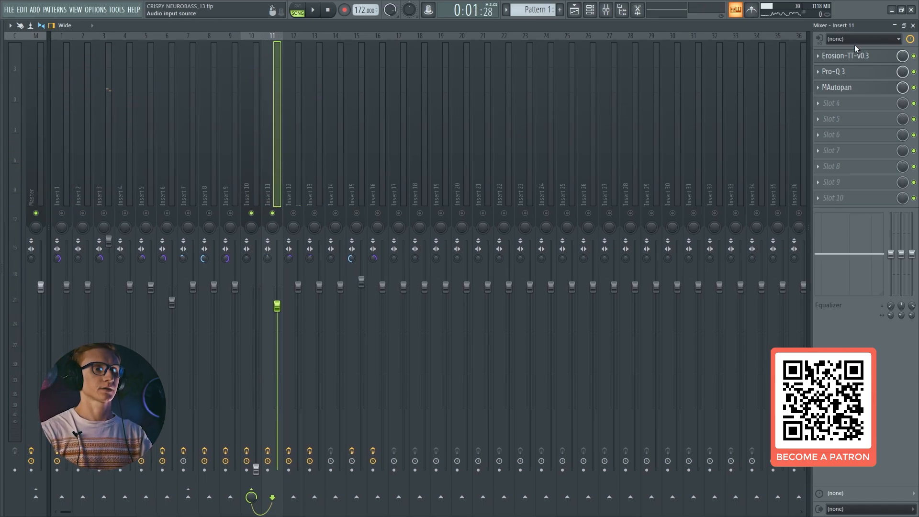
# Bypass Pro-Q 3 and MAutopan on Insert 11 and examine the sound and settings of Erosion-TT-v0.3.
pyautogui.click(913, 88)
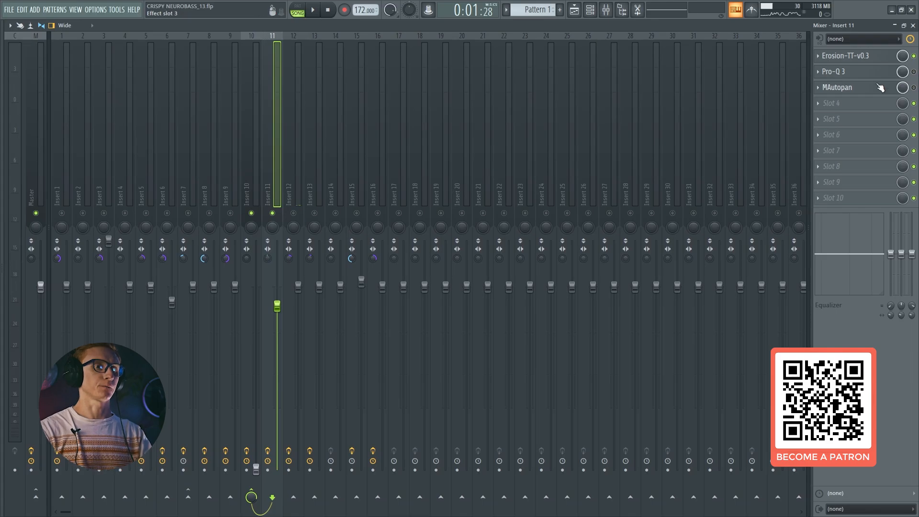
pyautogui.click(878, 61)
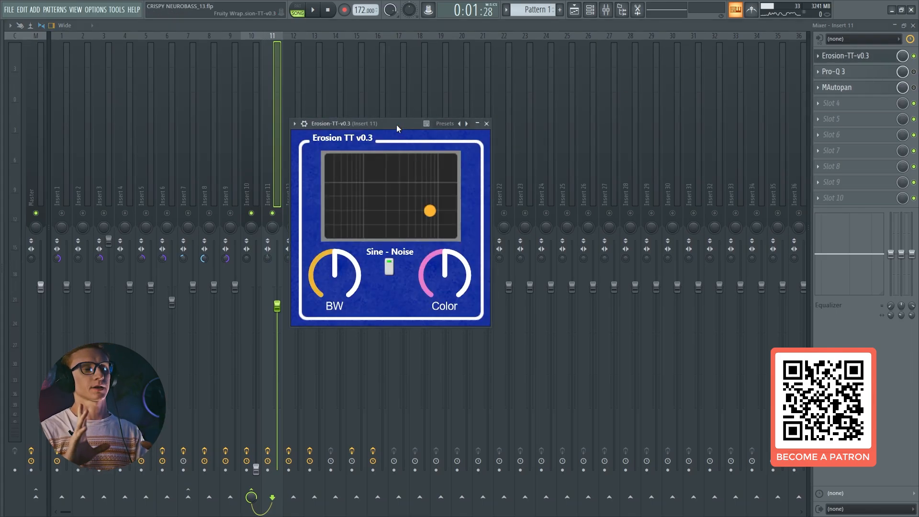
pyautogui.click(913, 56)
pyautogui.press('space')
pyautogui.press('space')
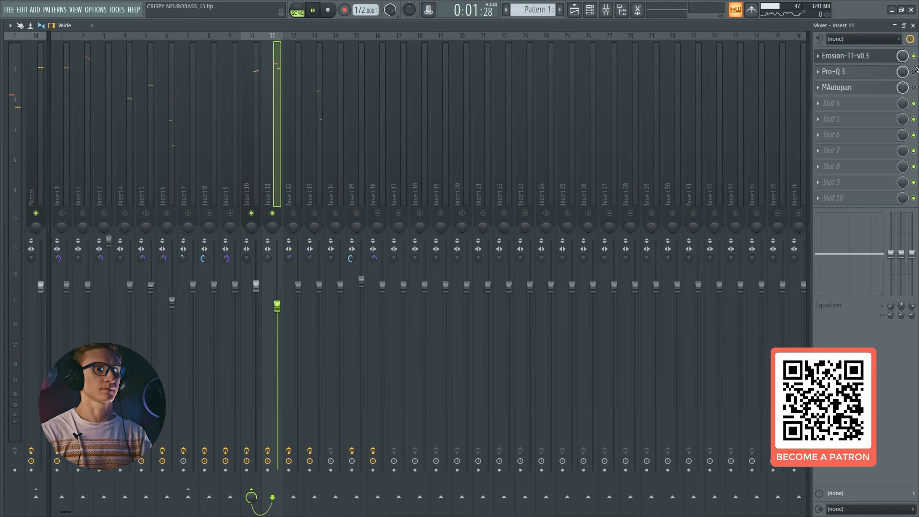
pyautogui.press('space')
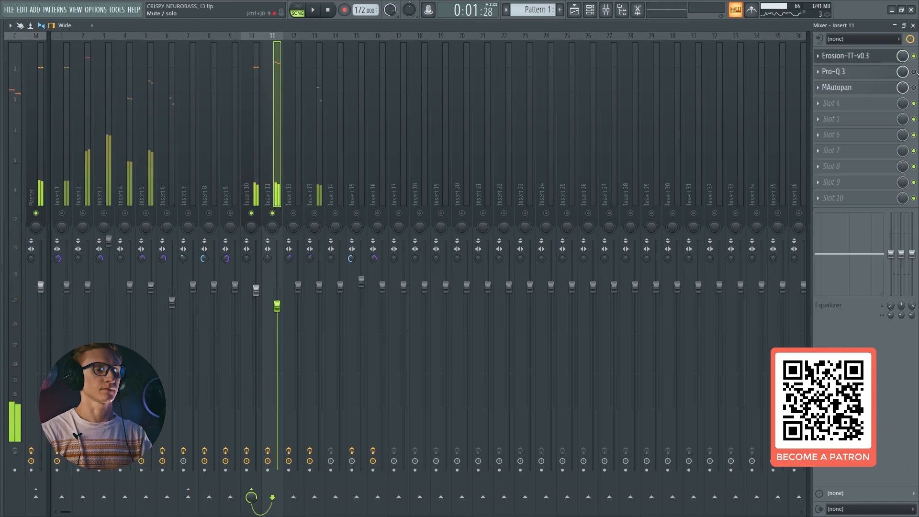
pyautogui.click(850, 57)
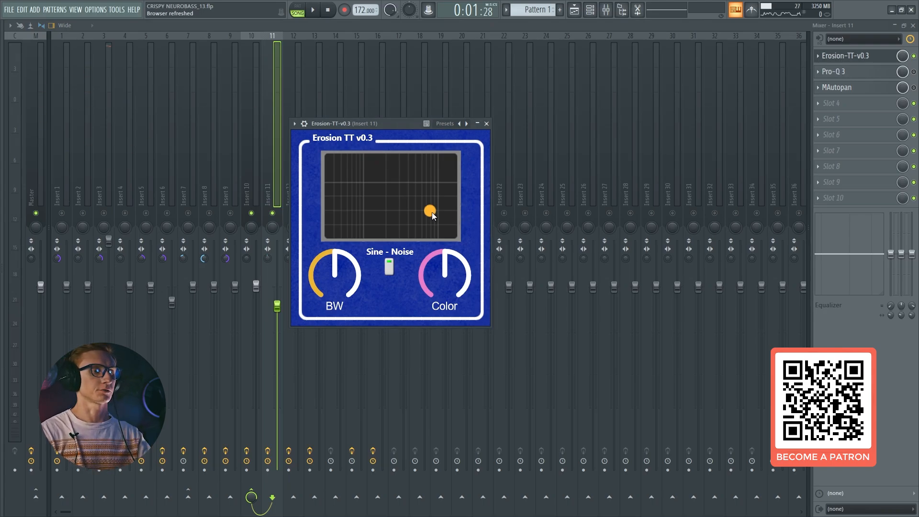
pyautogui.click(846, 56)
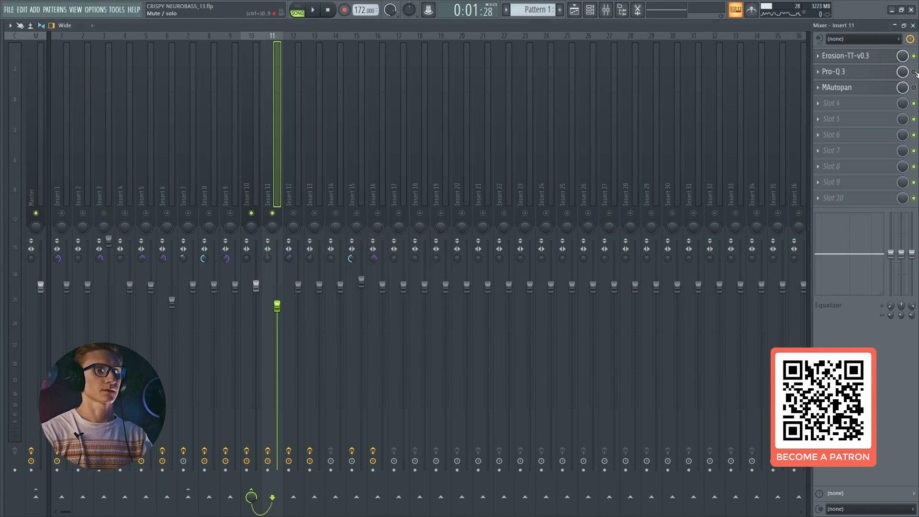
# Re-enable Pro-Q 3 on Insert 11 and review its EQ curve during playback.
pyautogui.click(868, 79)
pyautogui.press('space')
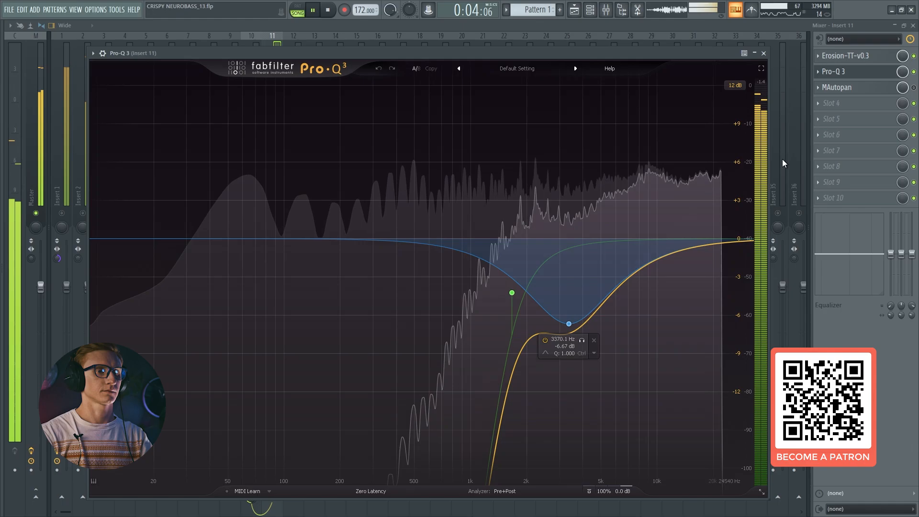
pyautogui.click(833, 71)
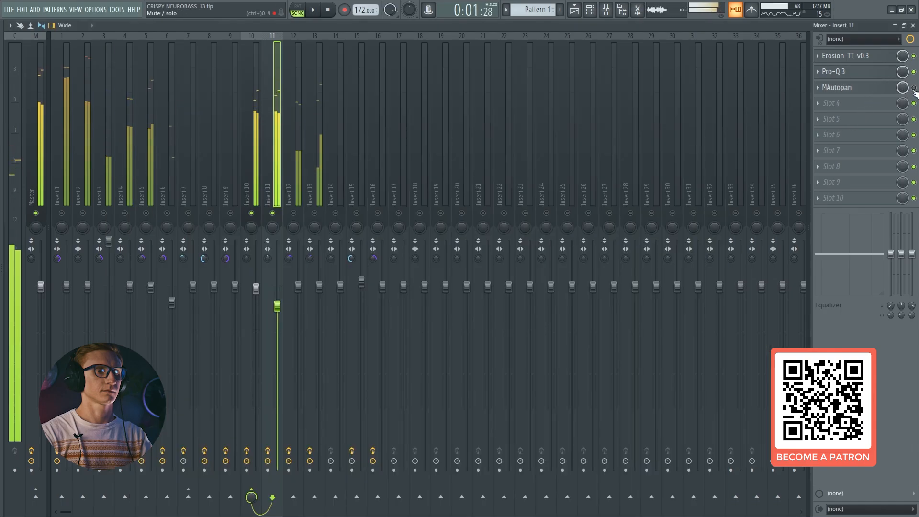
# Re-enable MAutopan on Insert 11 and review its depth and rate settings.
pyautogui.click(837, 87)
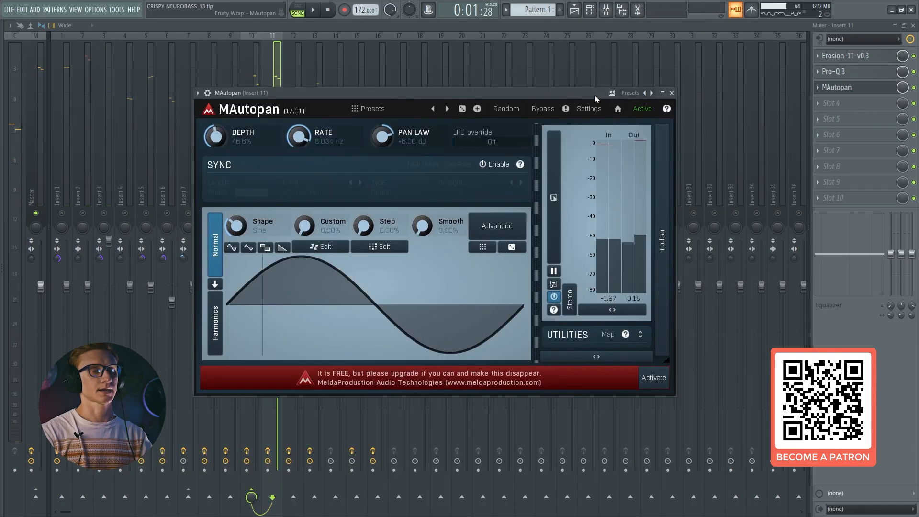
pyautogui.press('space')
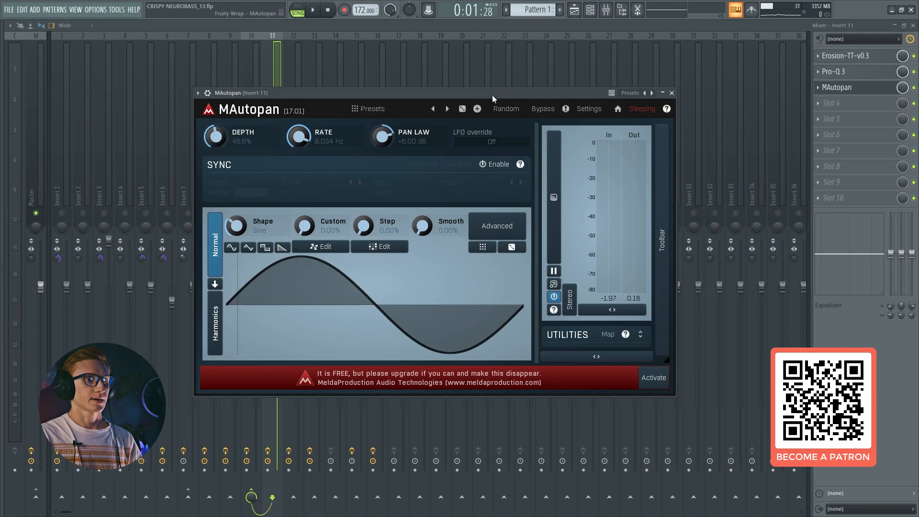
pyautogui.moveTo(443, 91); pyautogui.dragTo(432, 91)
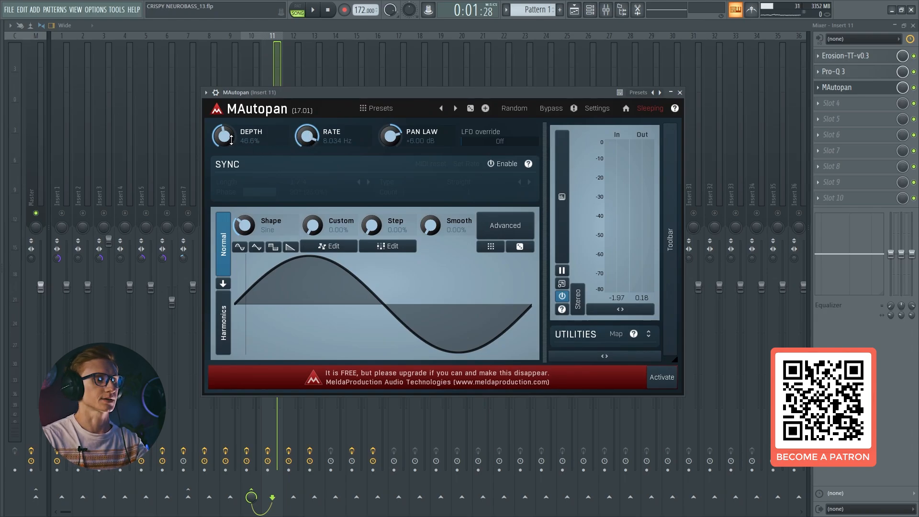
pyautogui.press('Escape')
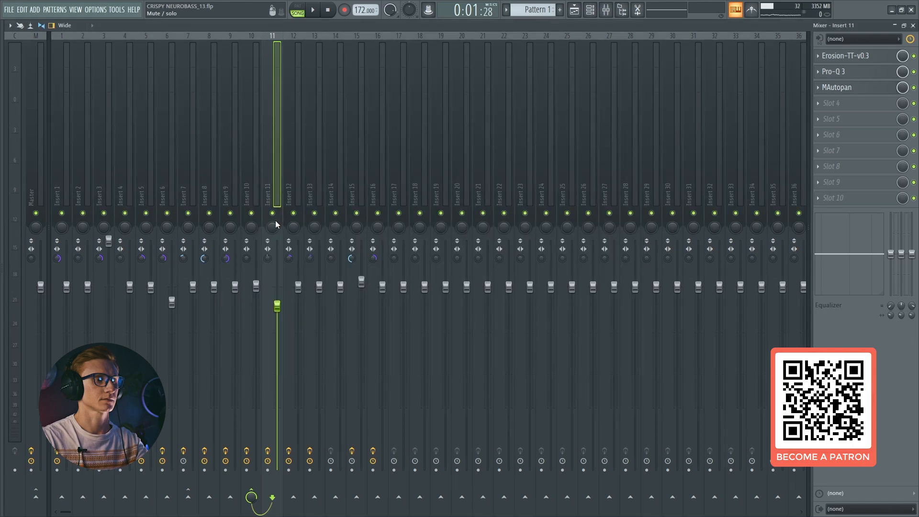
# Audition Insert 11 with MAutopan bypassed, both soloed and with all inserts unmuted.
pyautogui.press('space')
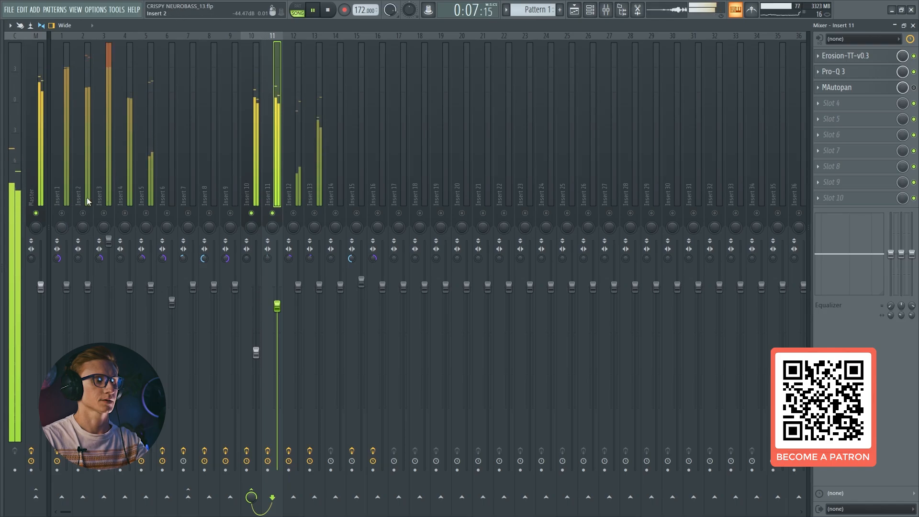
pyautogui.press('space')
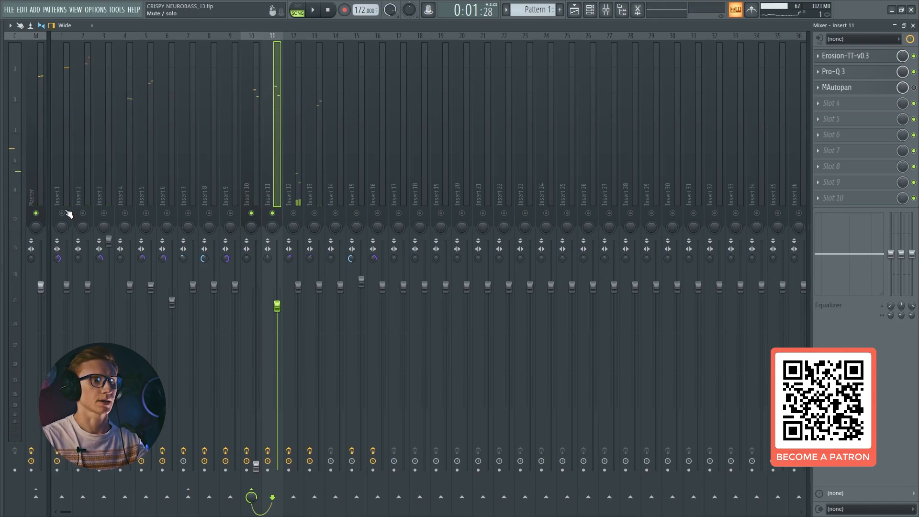
pyautogui.rightClick(67, 213)
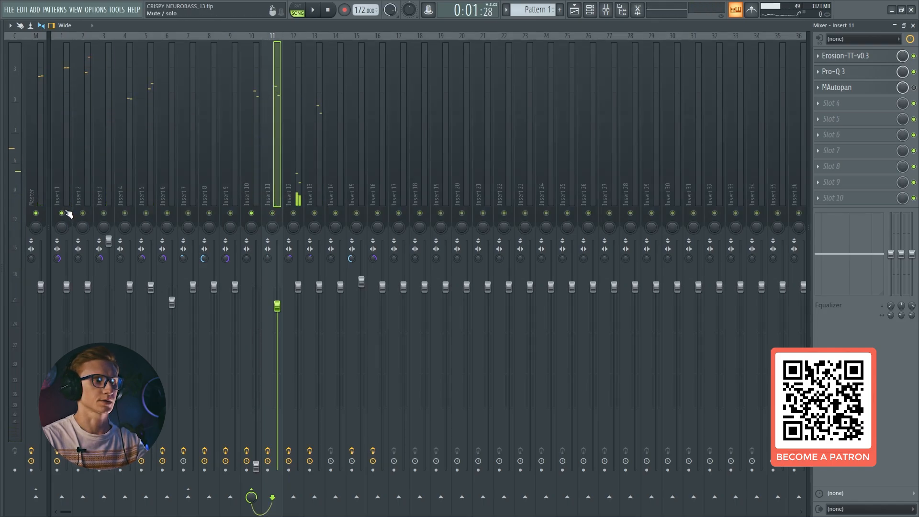
pyautogui.press('space')
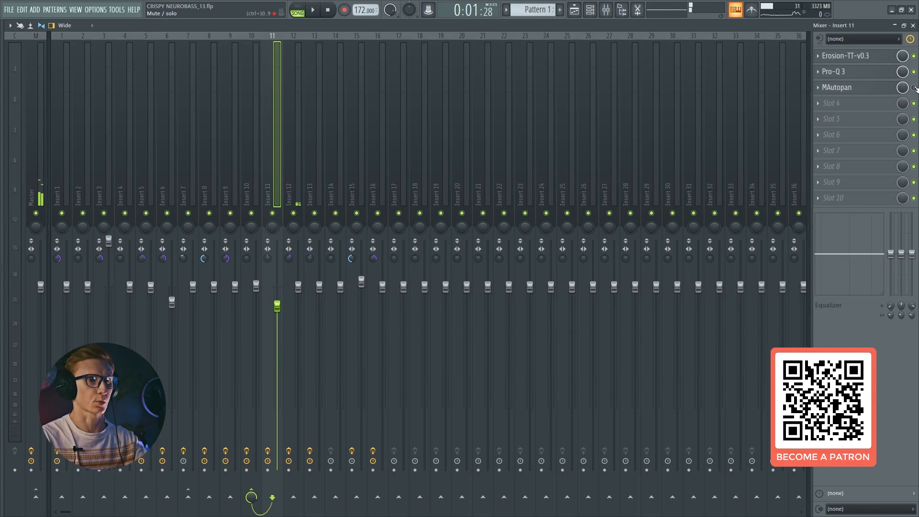
# Audition the full mix with MAutopan enabled on Insert 11.
pyautogui.press('space')
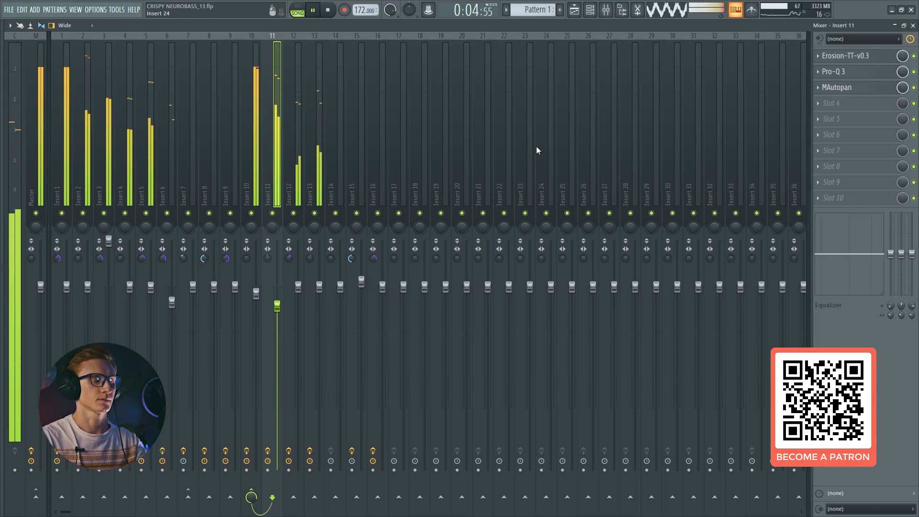
pyautogui.press('F5')
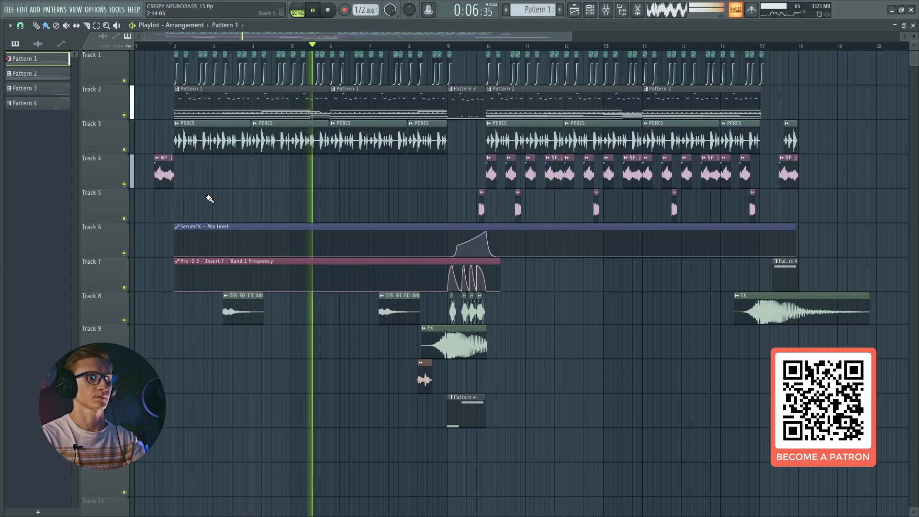
pyautogui.press('space')
pyautogui.press('F9')
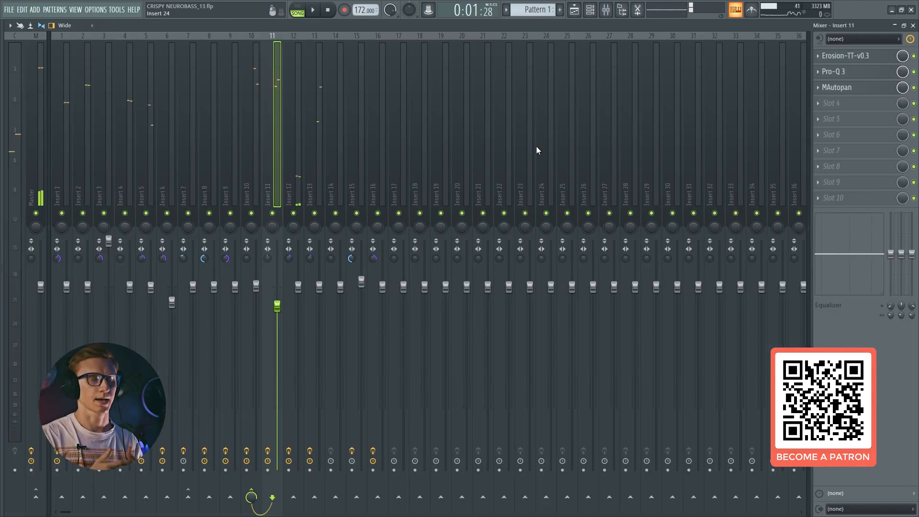
# Review the effect chains on Inserts 11, 1 and 8 in the mixer.
pyautogui.click(294, 176)
pyautogui.click(271, 168)
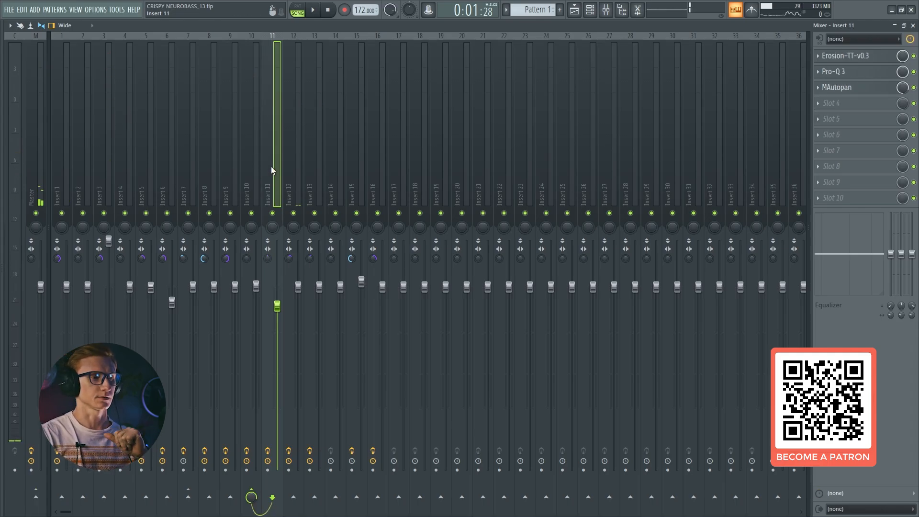
pyautogui.click(61, 183)
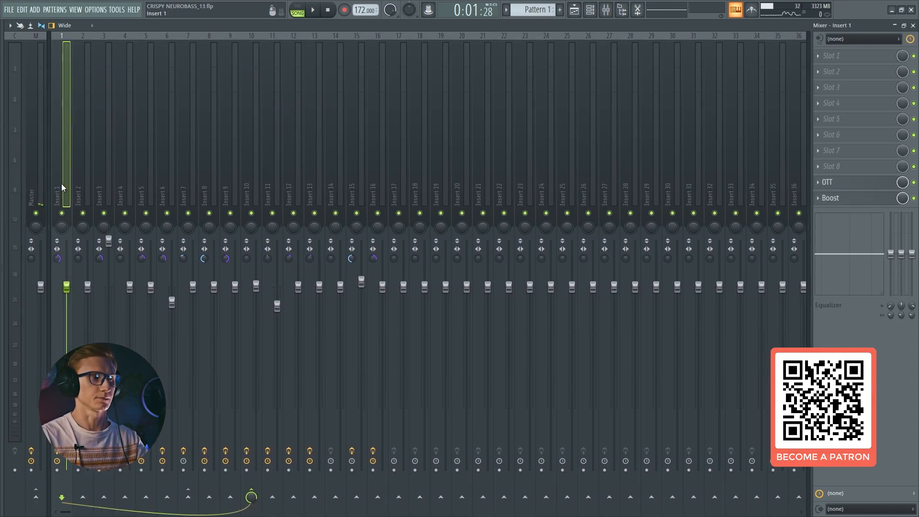
pyautogui.press('Left')
pyautogui.click(76, 140)
pyautogui.click(211, 133)
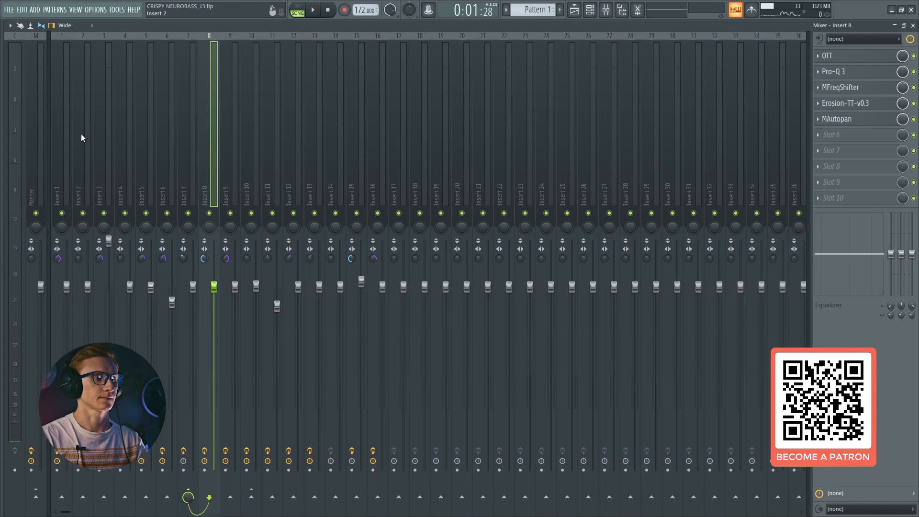
pyautogui.click(61, 201)
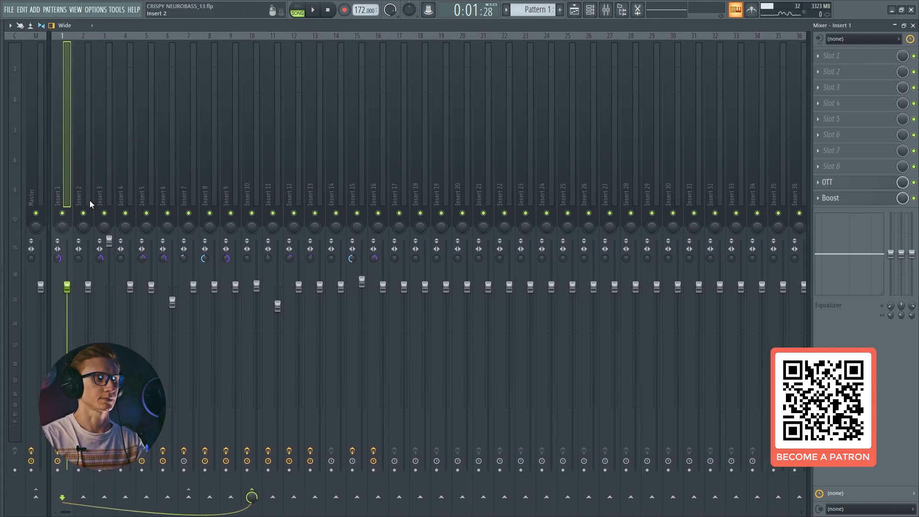
# Solo Insert 1, unmute Inserts 2, 3 and 11, and audition the combined bass layers through the arrangement.
pyautogui.rightClick(61, 213)
pyautogui.press('space')
pyautogui.click(83, 213)
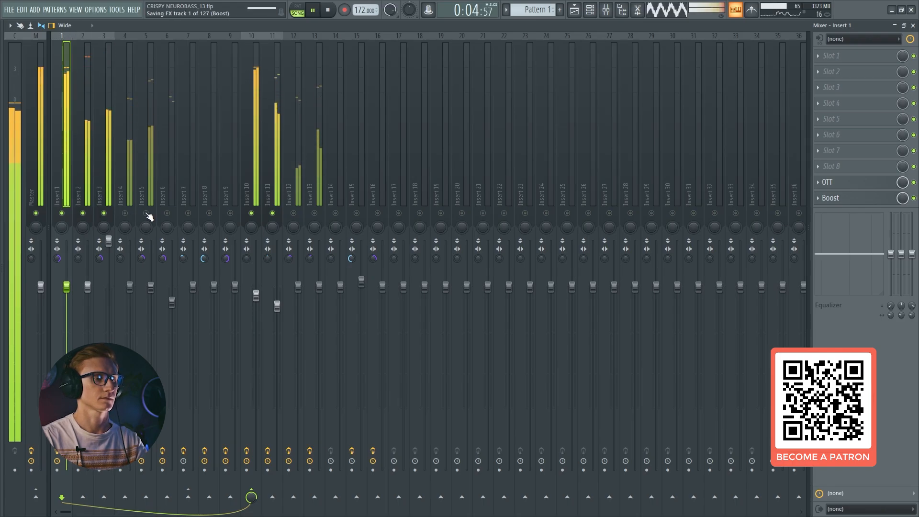
pyautogui.press('F5')
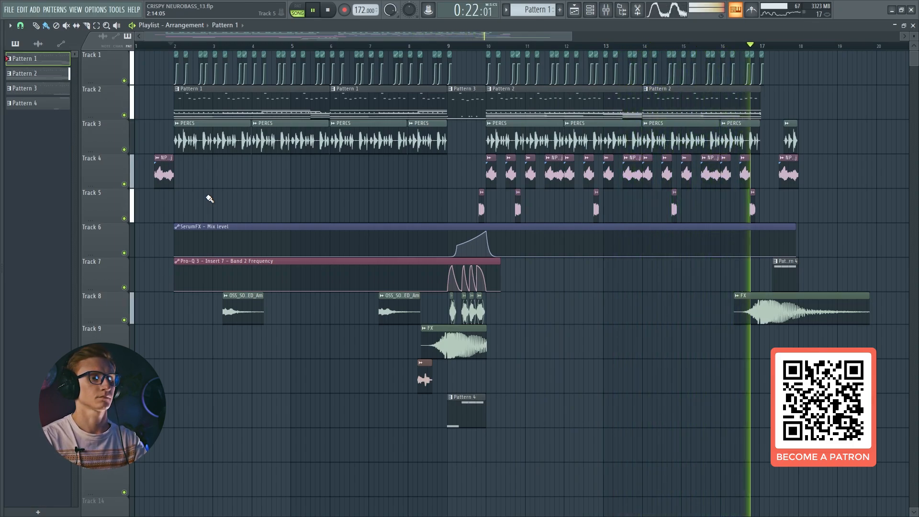
pyautogui.press('space')
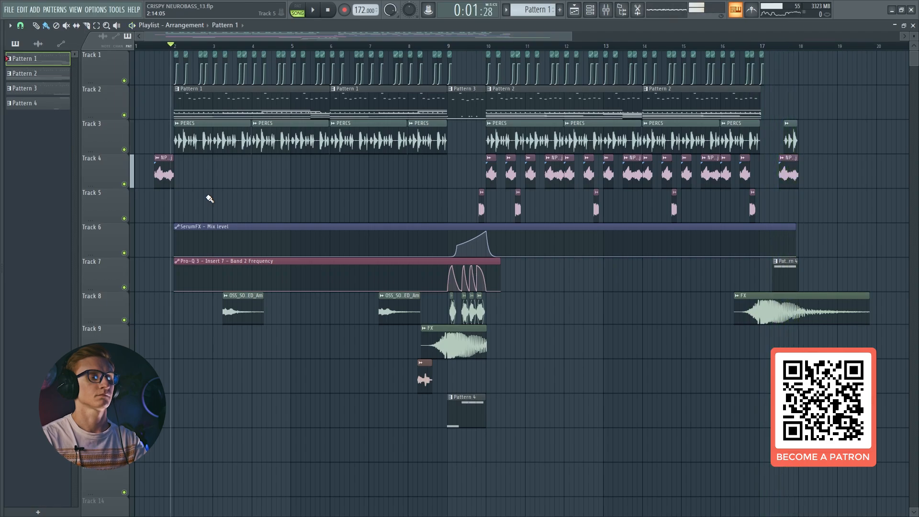